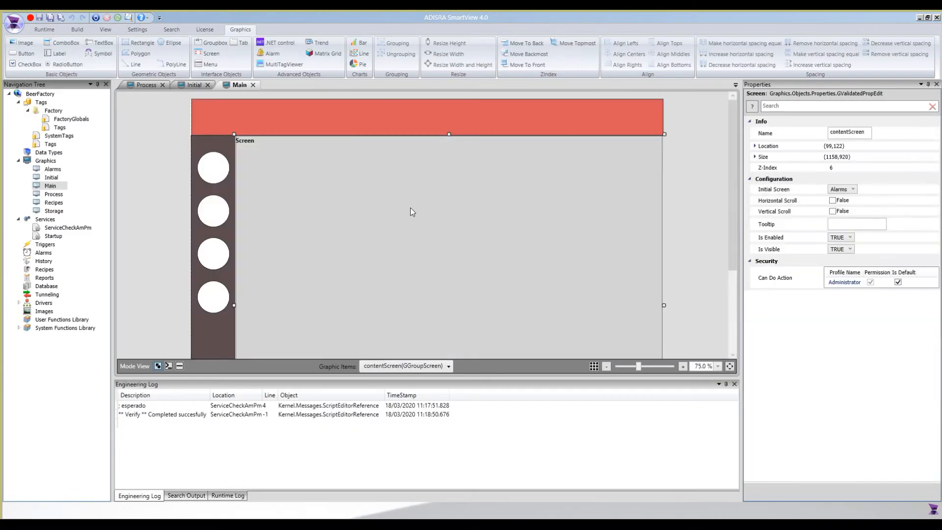
Choose the initial screen for the contentScreen object on the Main screen.
click(841, 189)
click(853, 188)
click(840, 202)
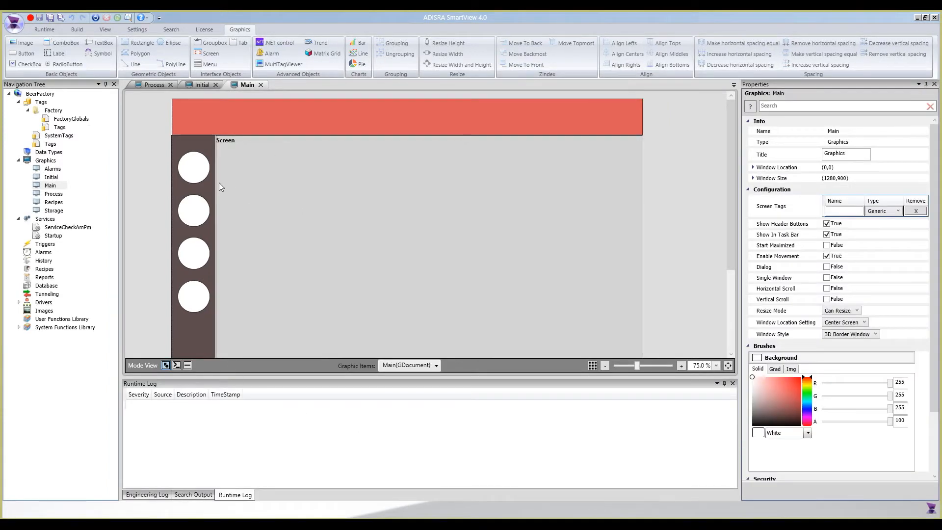
Try covering the topmost sidebar circle with a separate image object showing the BeerFactory picture, and undo the insertion.
click(198, 175)
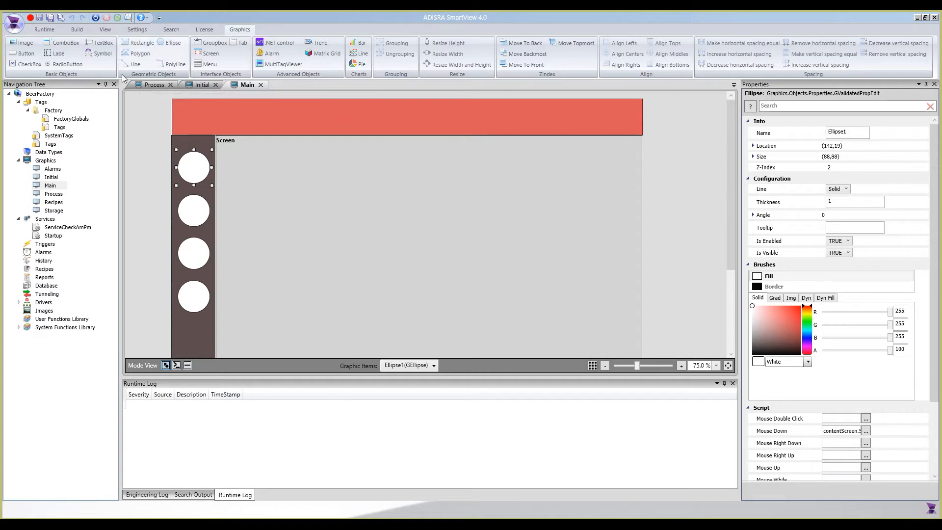
click(22, 43)
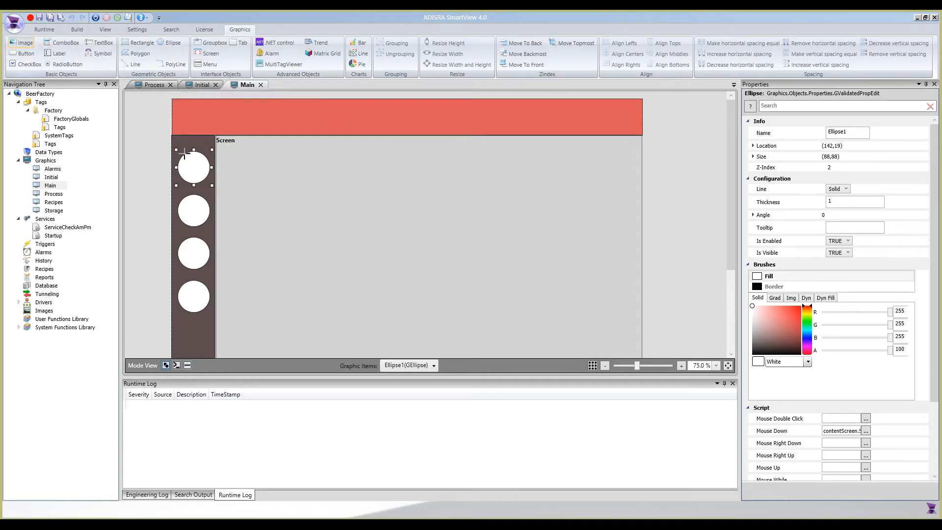
drag(183, 155, 203, 176)
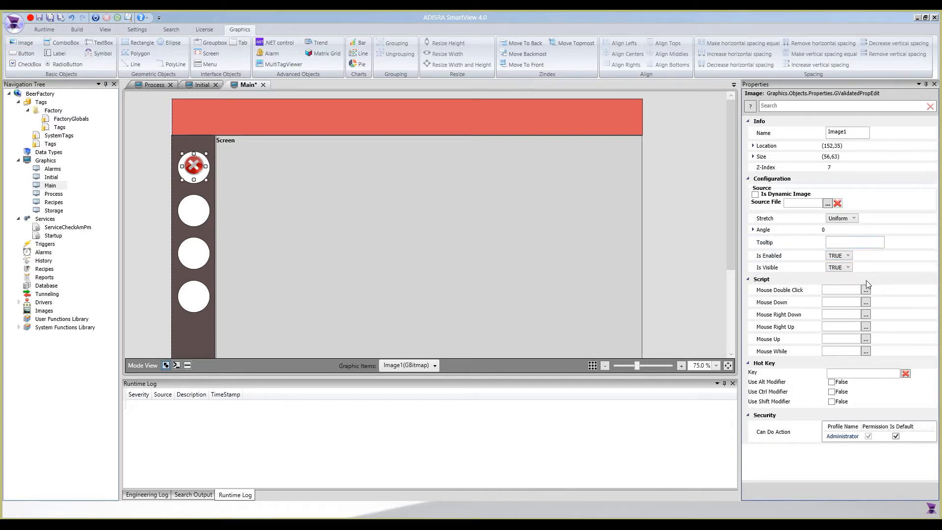
click(781, 204)
click(828, 204)
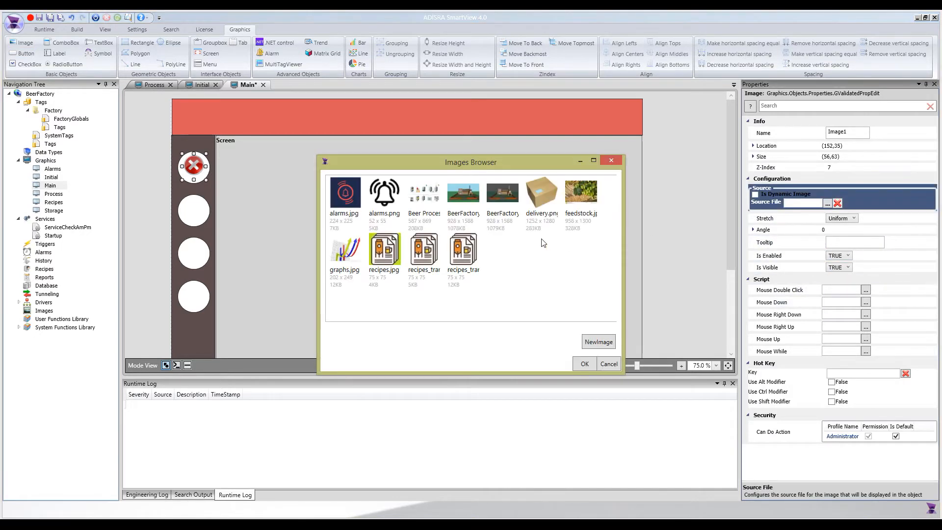
click(470, 193)
double_click(470, 194)
drag(206, 180, 279, 269)
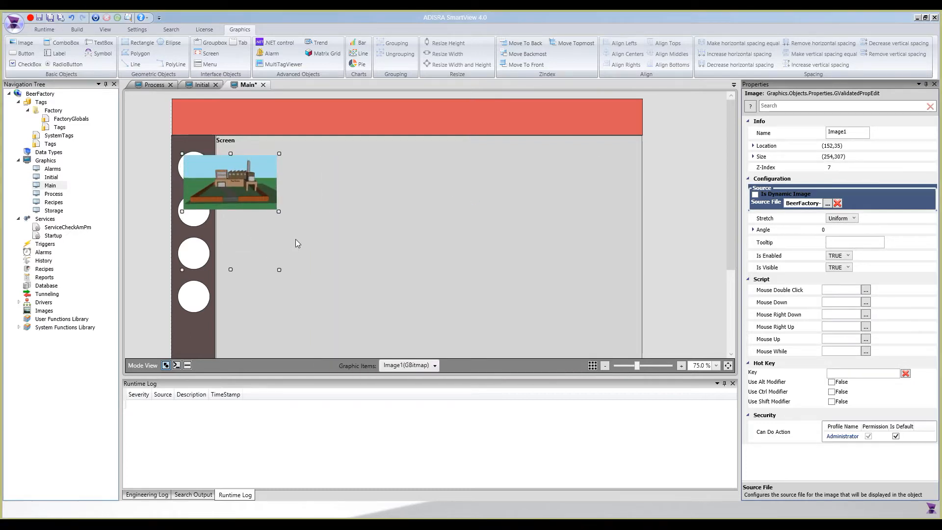
key(ctrl+z)
key(ctrl+z)
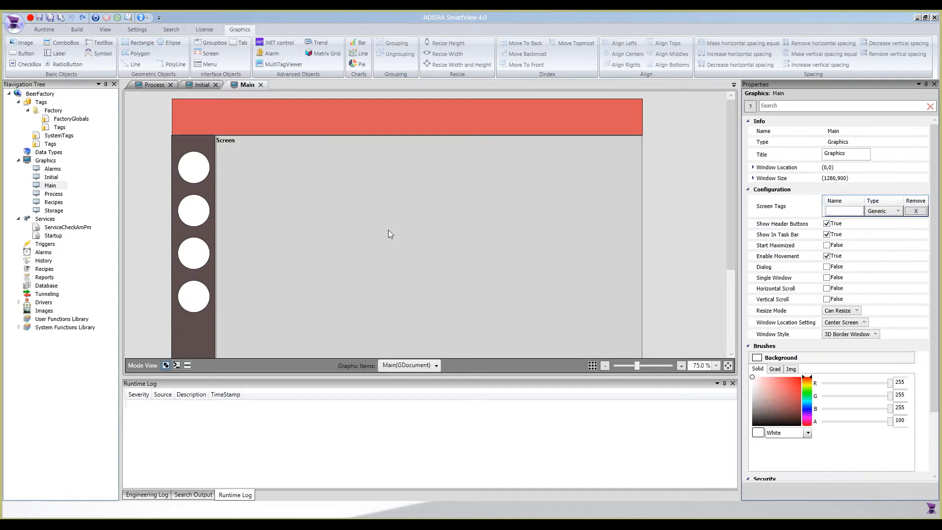
Fill the topmost sidebar circle with the daytime BeerFactory picture as an image brush.
click(202, 180)
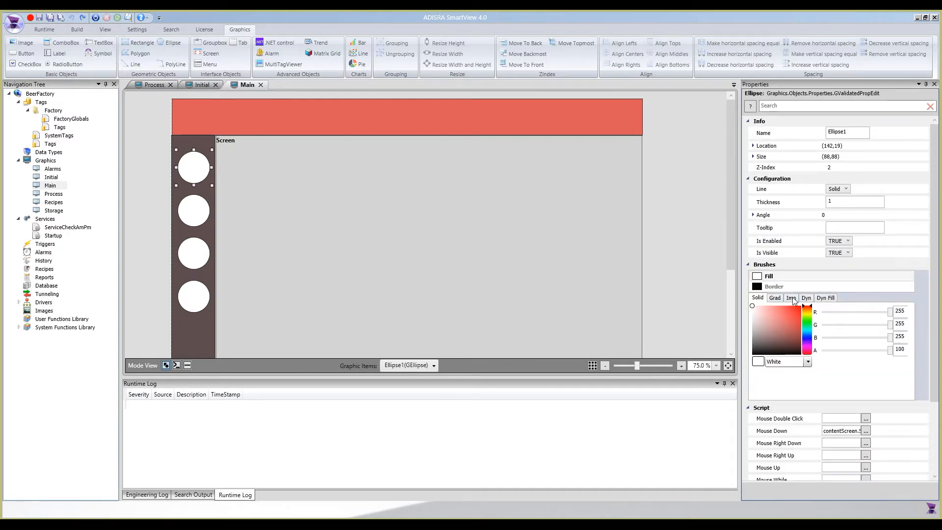
click(791, 298)
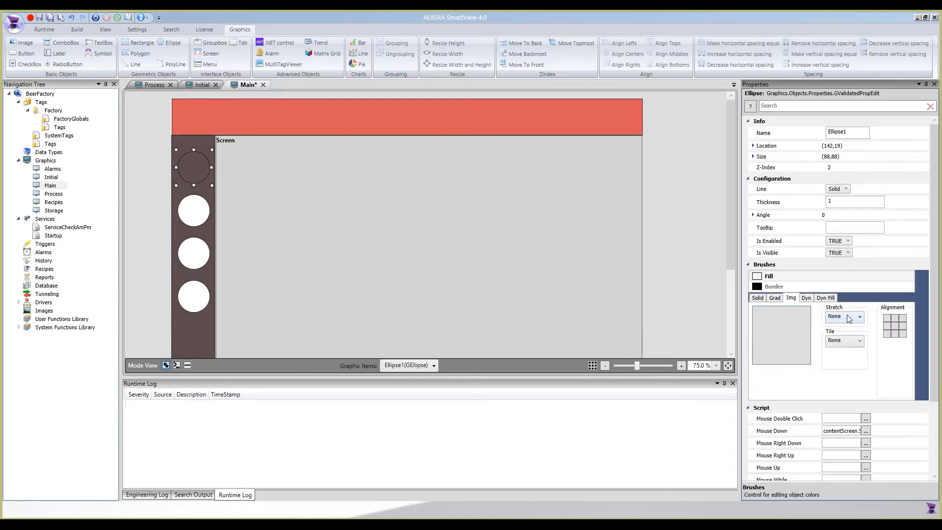
click(775, 334)
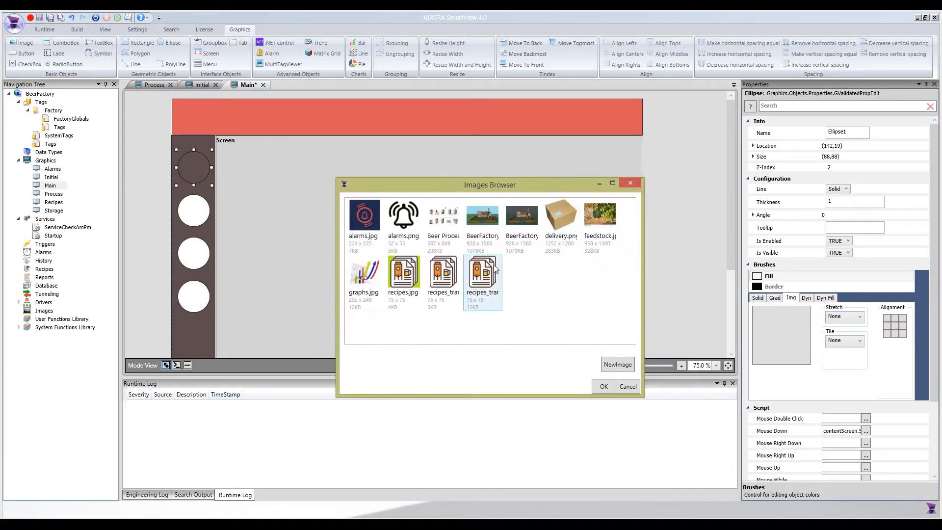
double_click(479, 217)
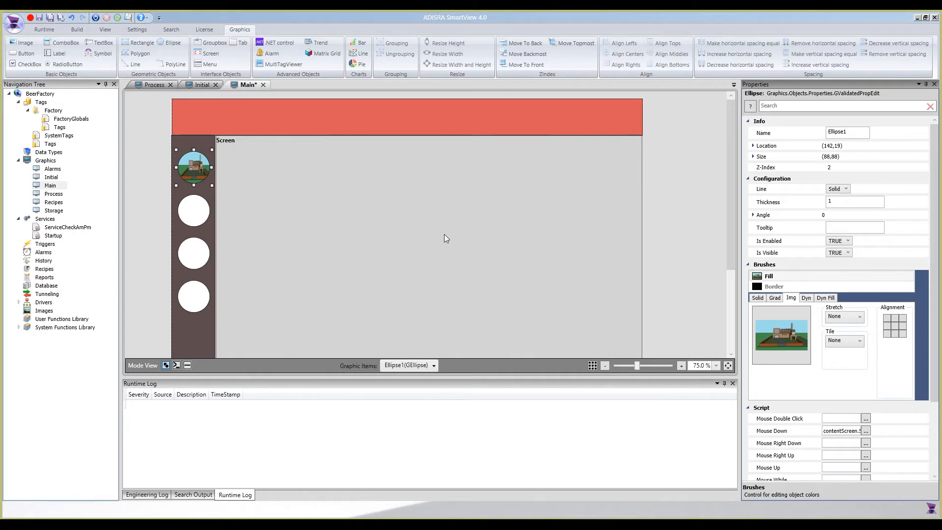
Give the second sidebar circle an image fill using alarms.png.
click(190, 218)
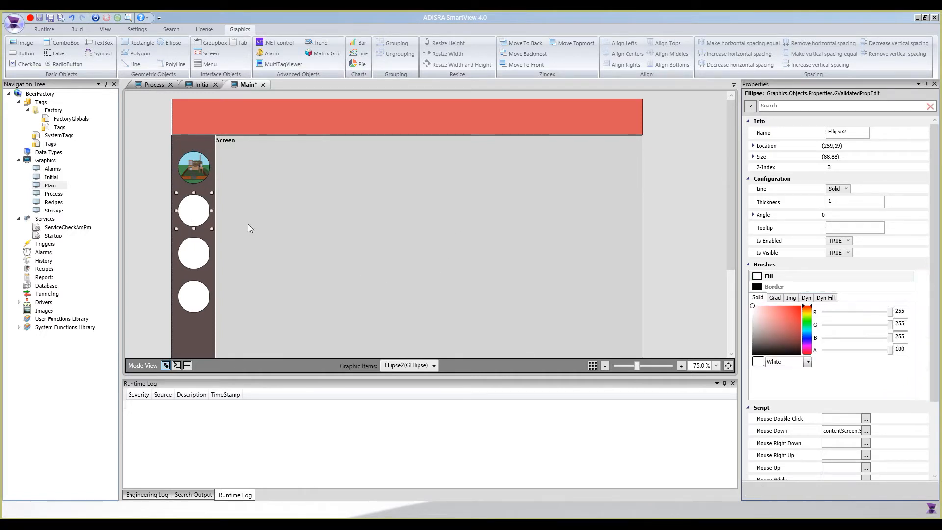
click(789, 298)
click(794, 328)
drag(345, 172, 608, 205)
click(428, 238)
double_click(428, 239)
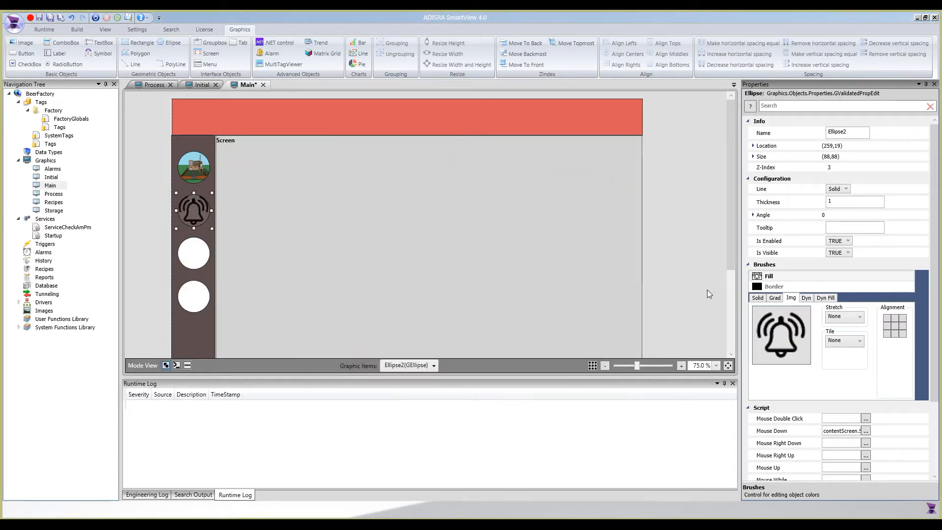
Replace the second sidebar circle's fill image with alarms.jpg.
click(781, 330)
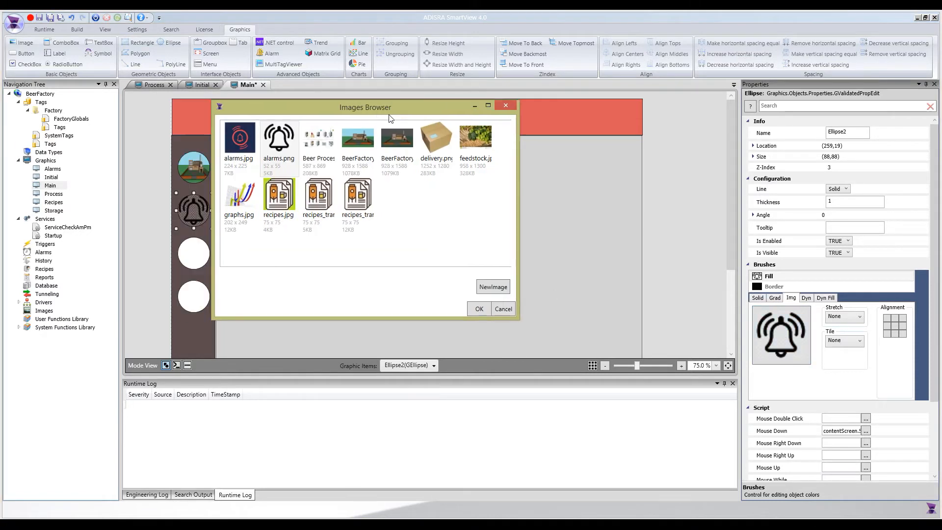
click(299, 169)
double_click(300, 169)
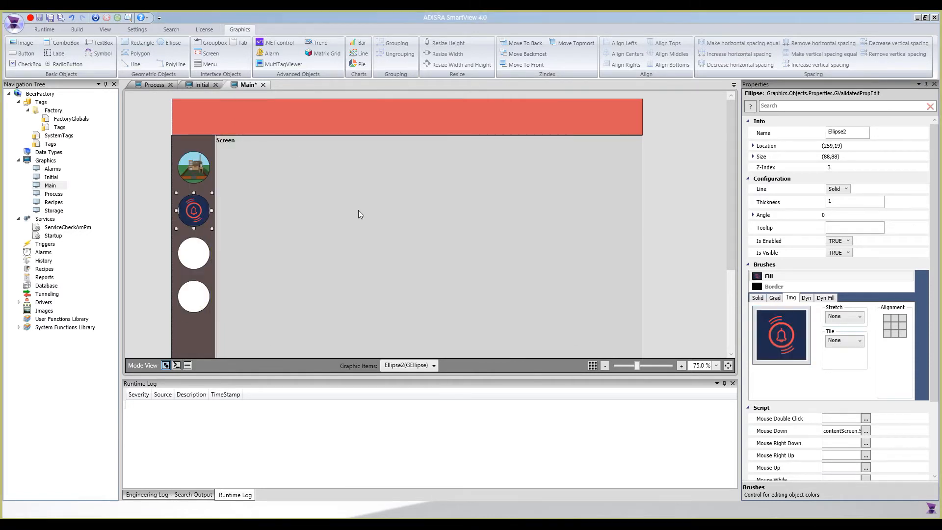
Fill the third sidebar circle with the delivery.png image.
click(202, 250)
click(791, 298)
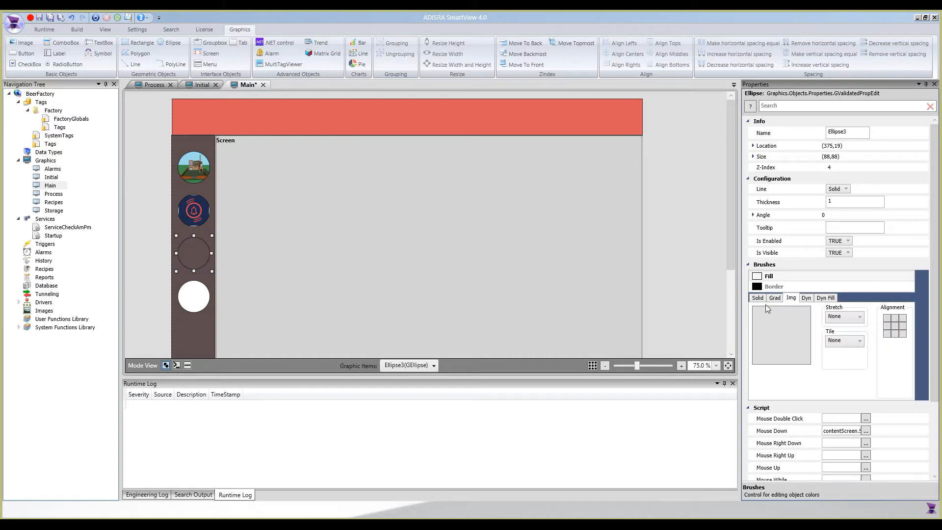
click(787, 331)
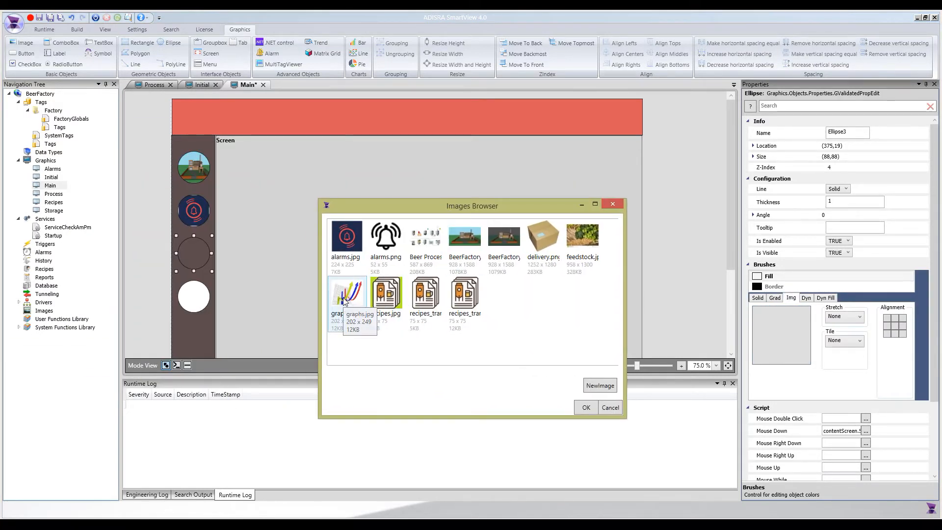
double_click(536, 242)
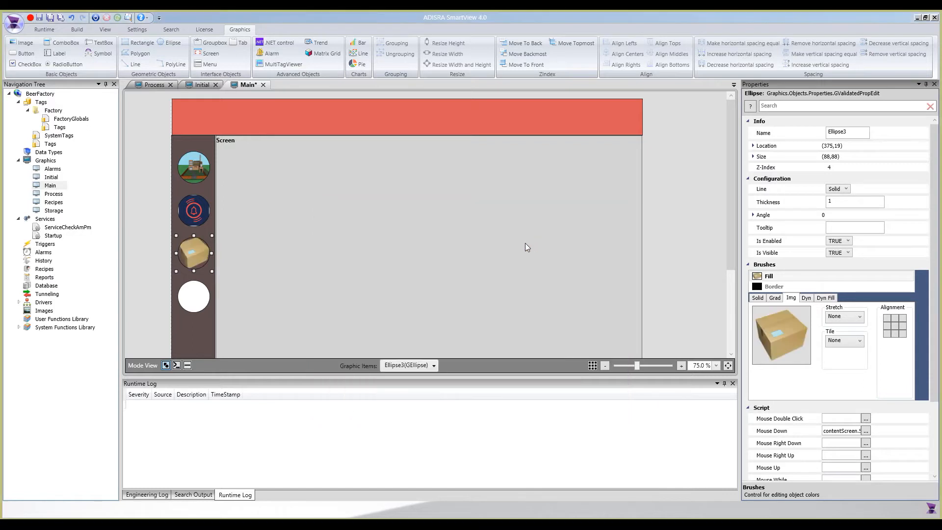
Fill the fourth sidebar circle with the feedstock.jpg image and reselect the circle.
click(206, 297)
click(790, 297)
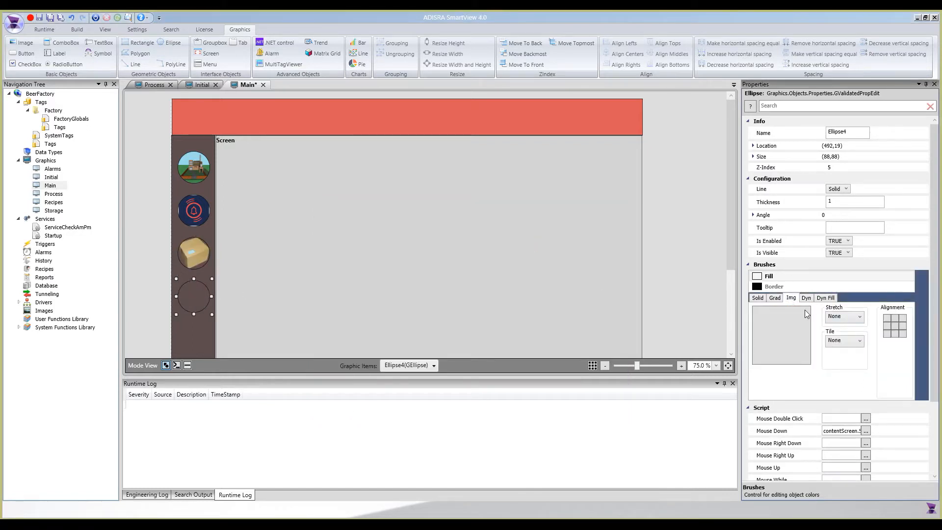
click(781, 334)
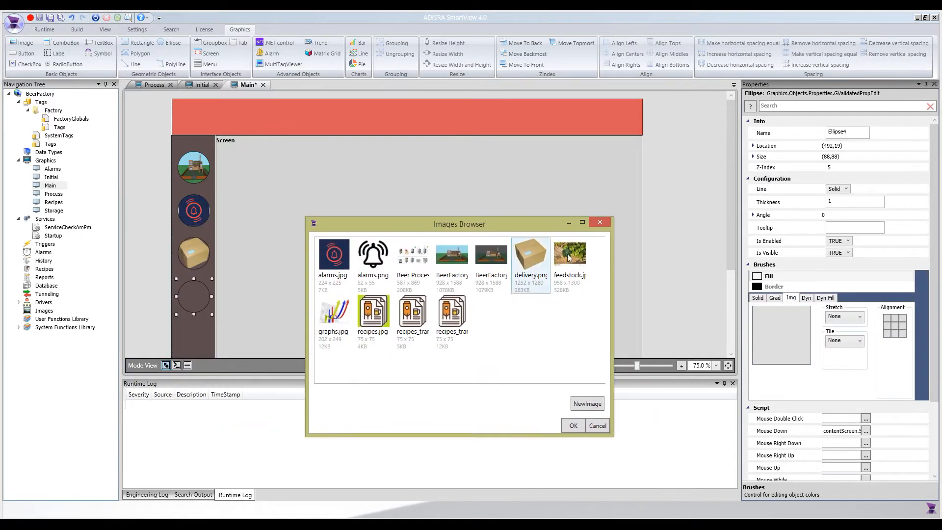
double_click(569, 257)
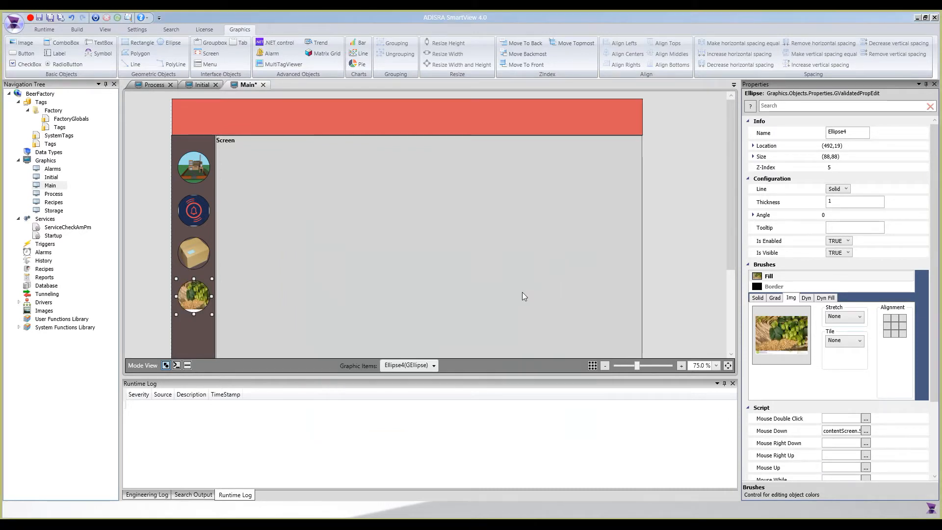
click(477, 288)
click(211, 298)
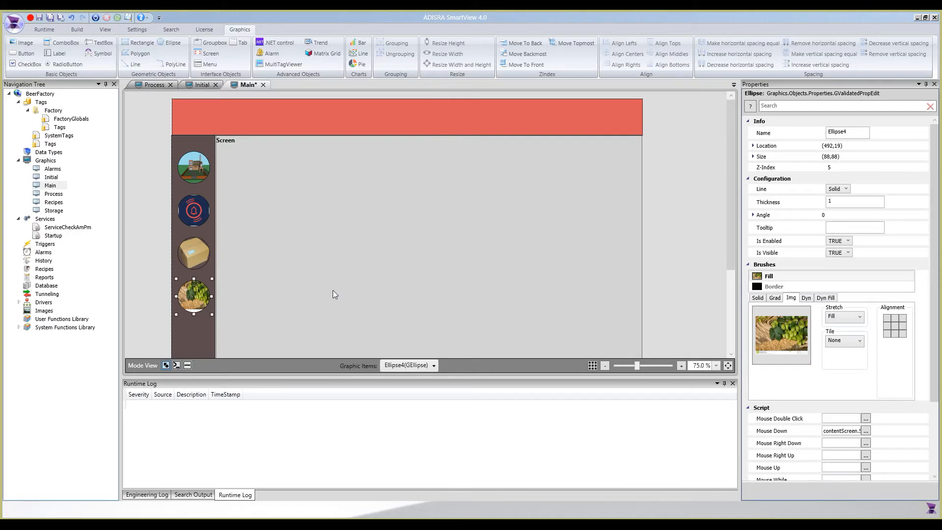
Set the image stretch of the alarm circle to Uniform and check the stretch setting of the factory circle.
scroll(333, 290, down, 3)
scroll(240, 227, up, 3)
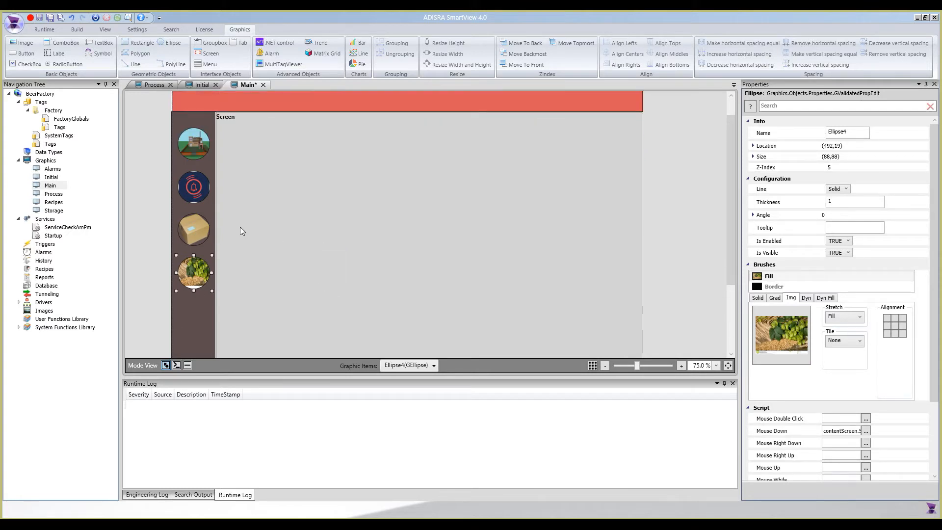
click(193, 186)
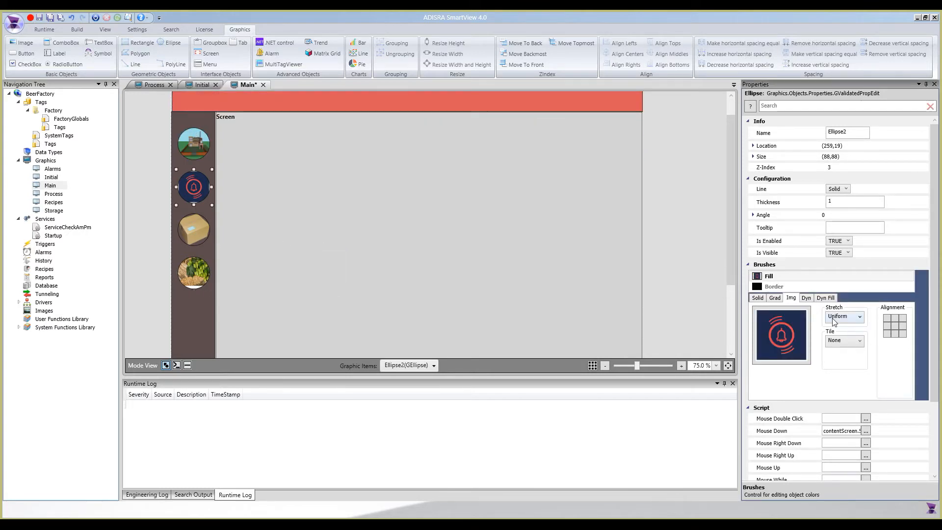
click(198, 143)
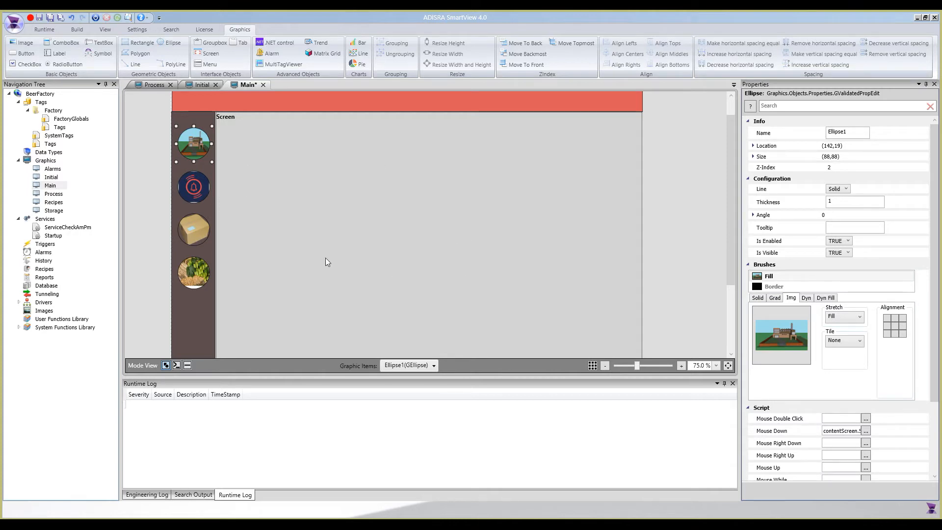
scroll(286, 253, up, 1)
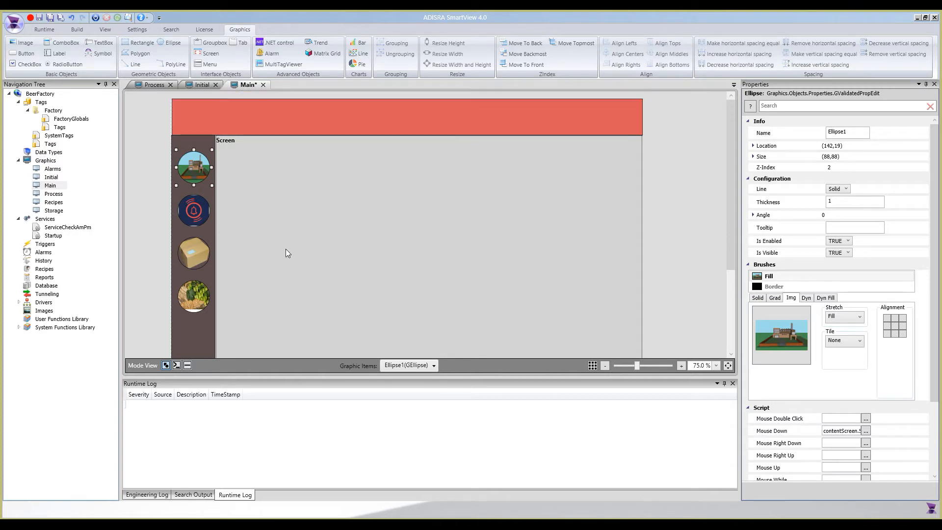
Change the sidebar rectangle's fill to a gradient with dark grey RGB 89, 84, 84 as its start color.
click(212, 332)
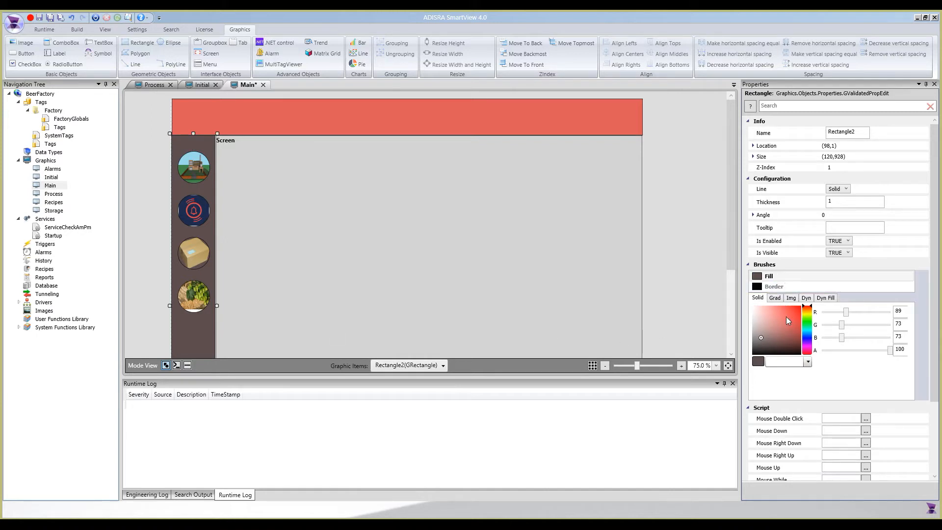
click(775, 298)
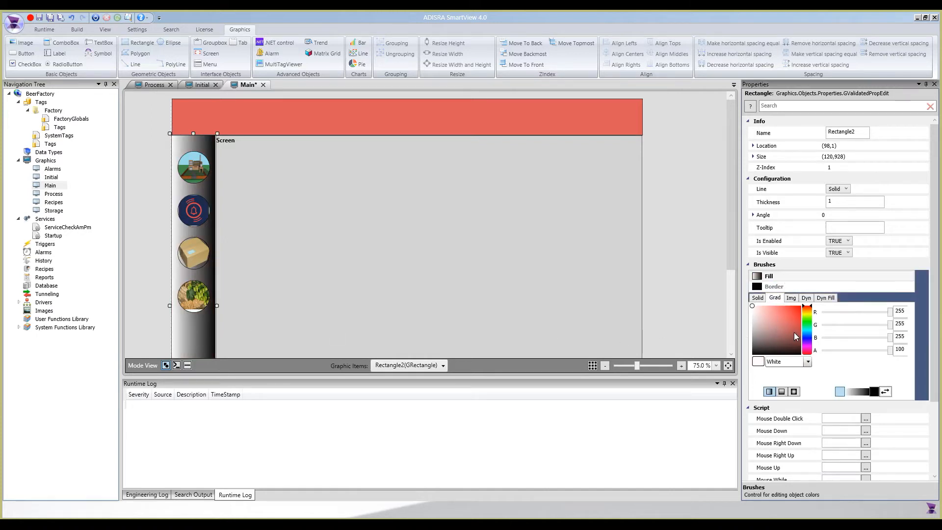
click(755, 338)
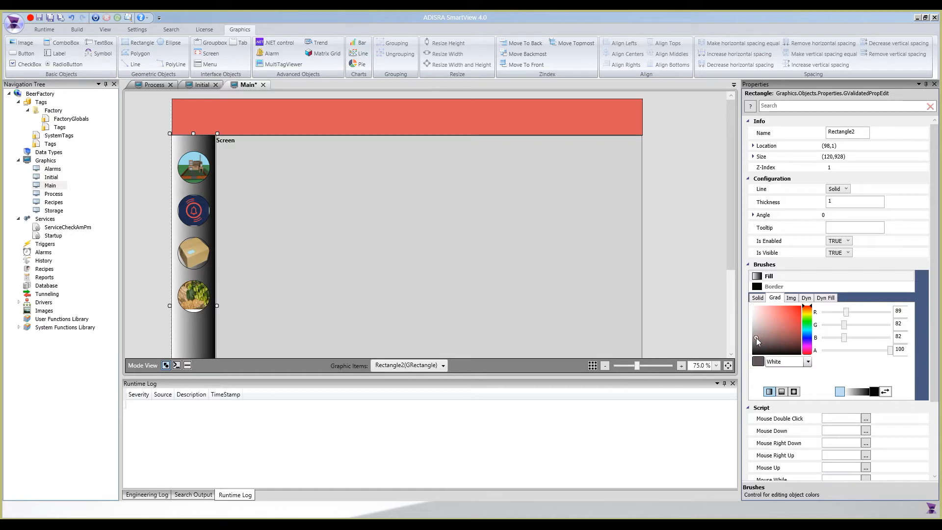
scroll(830, 375, down, 1)
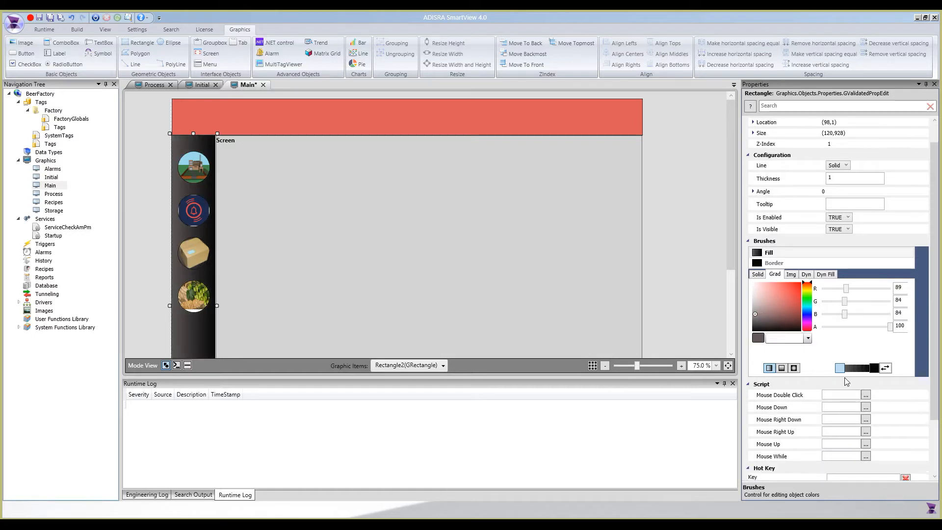
Set the end color of the sidebar rectangle's gradient to muted red RGB 196, 114, 114.
click(874, 368)
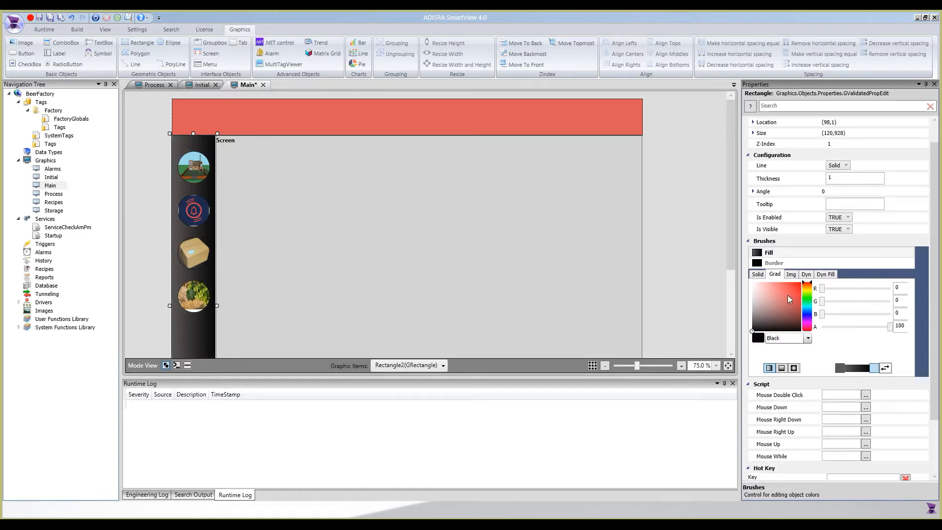
click(789, 294)
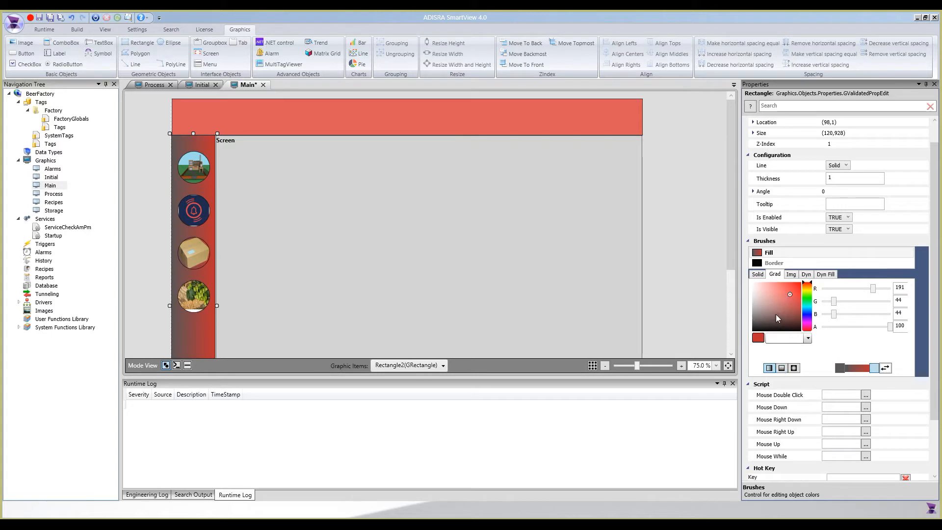
click(773, 293)
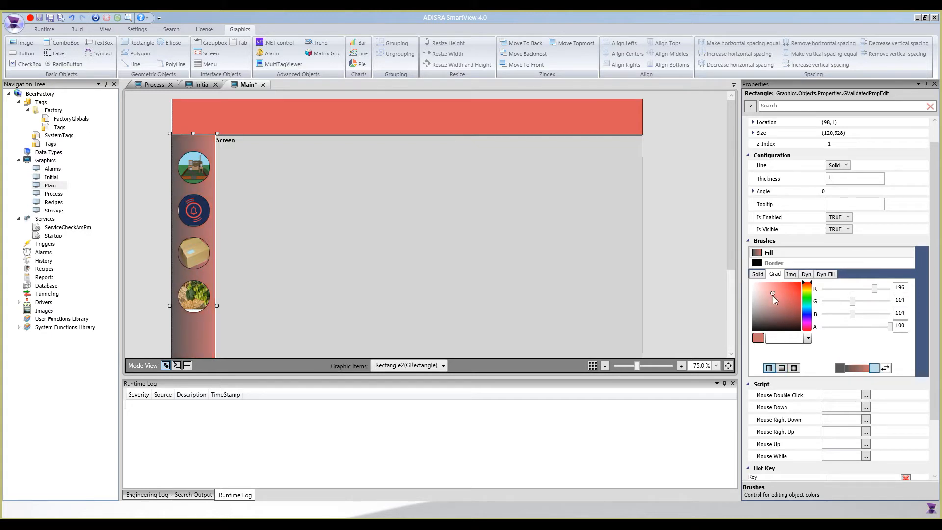
Recolor the header rectangle with a solid dark grey fill, RGB 53, 53, 53.
click(497, 127)
click(756, 325)
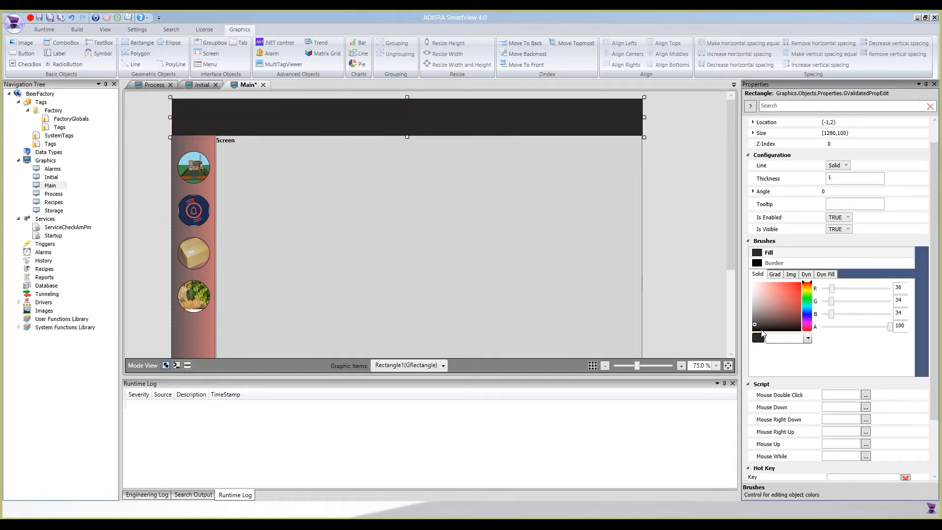
click(758, 314)
click(755, 324)
click(752, 321)
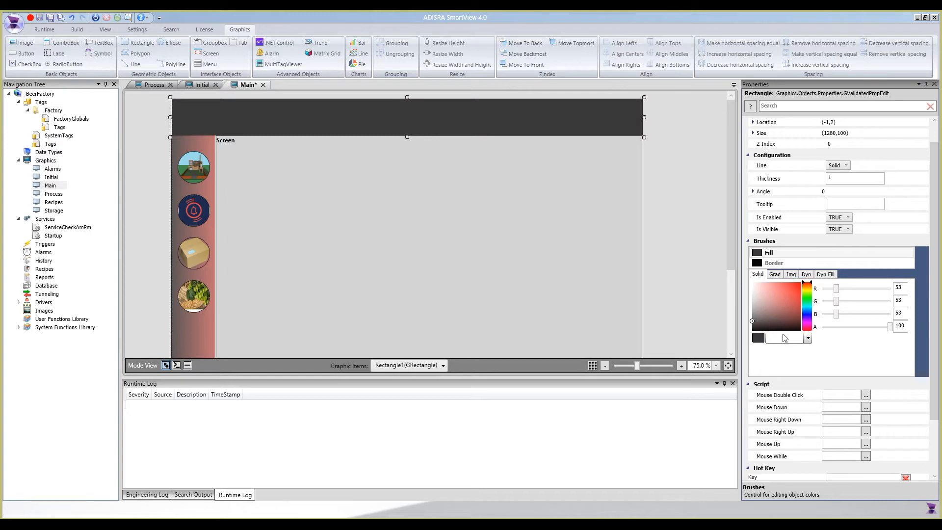
Try DarkGray as the header rectangle's solid fill and darken it to RGB 114, 114, 114.
click(808, 338)
scroll(801, 400, down, 6)
scroll(800, 399, down, 1)
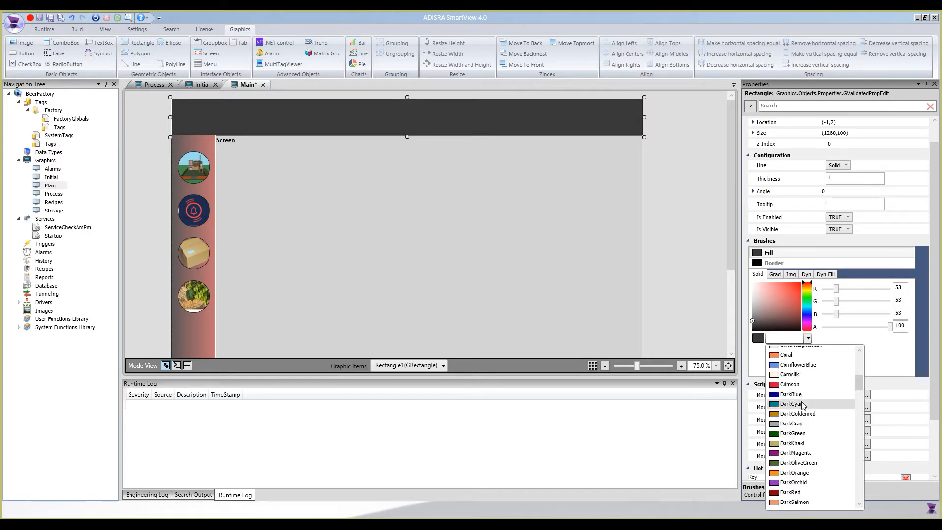
click(801, 423)
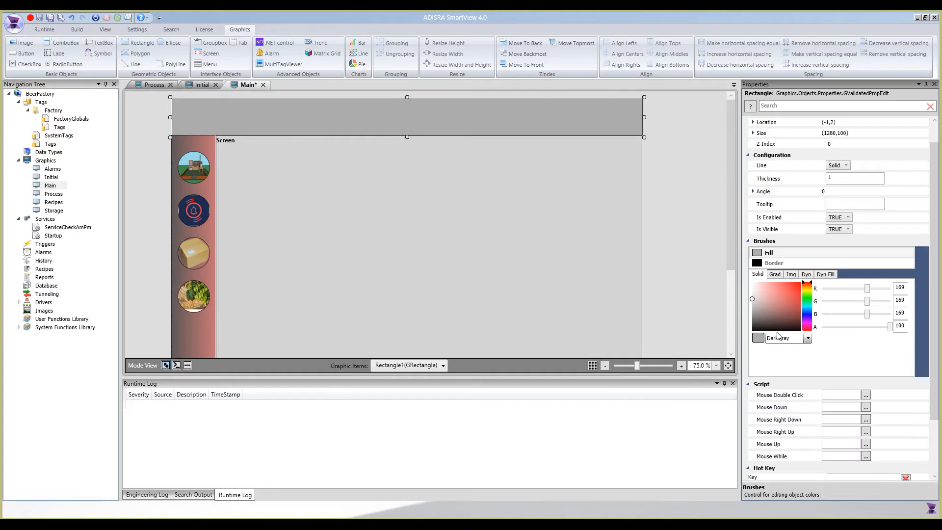
click(752, 310)
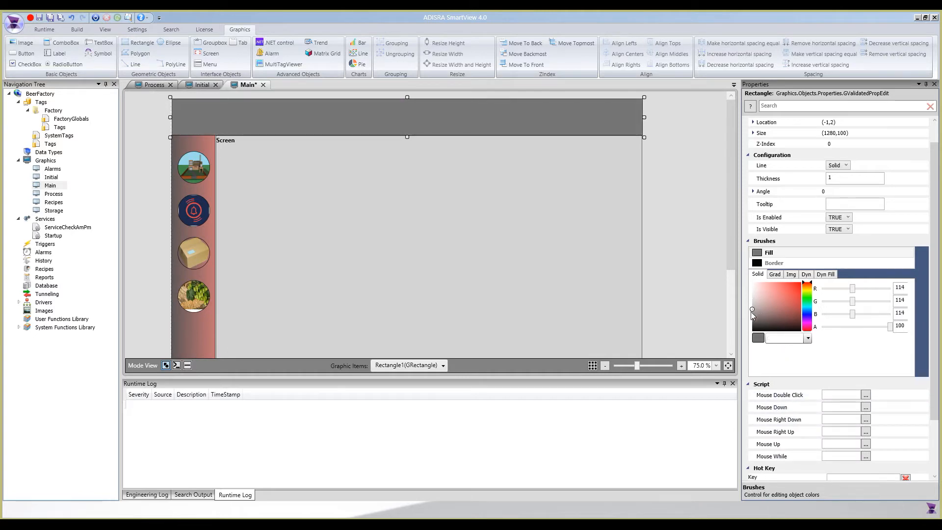
Change the header rectangle's fill to a top-to-bottom gradient from grey RGB 153, 153, 153 to dark grey RGB 43, 43, 43.
click(775, 275)
drag(758, 307, 745, 316)
click(752, 306)
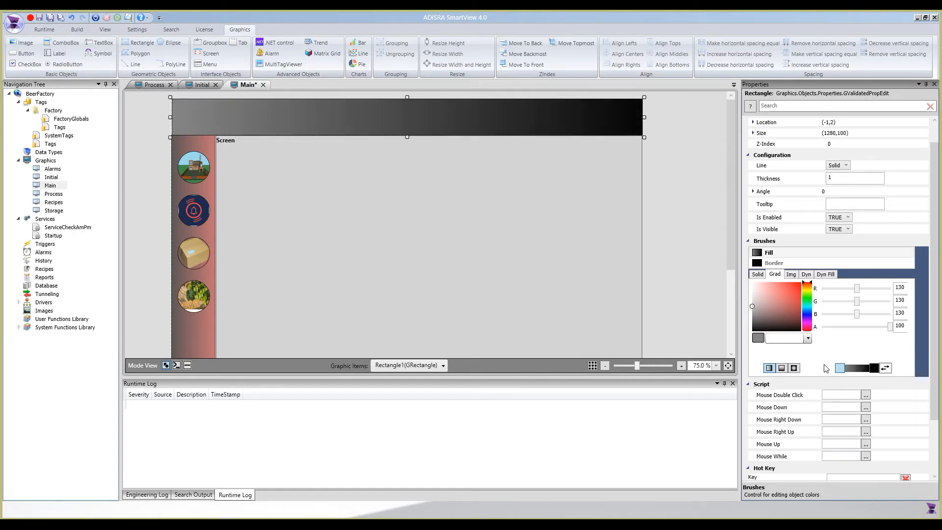
click(874, 368)
click(752, 303)
click(752, 297)
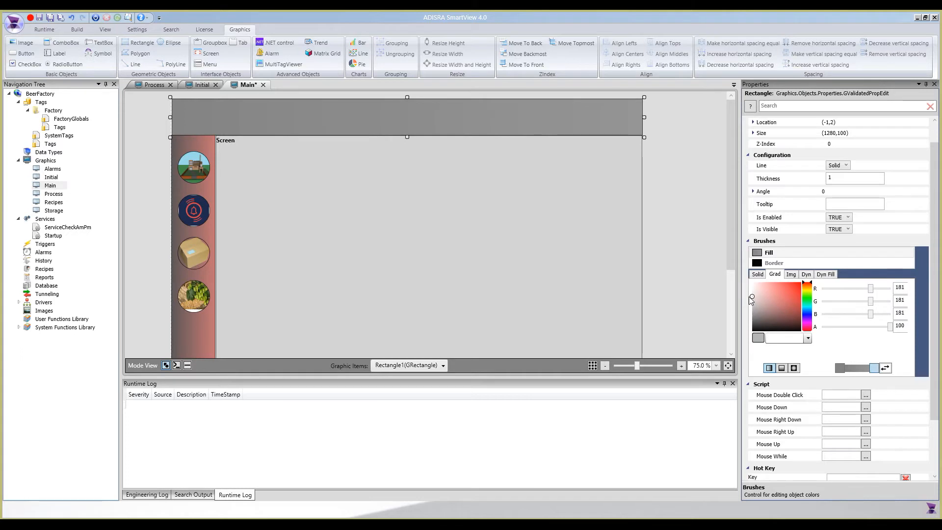
click(781, 368)
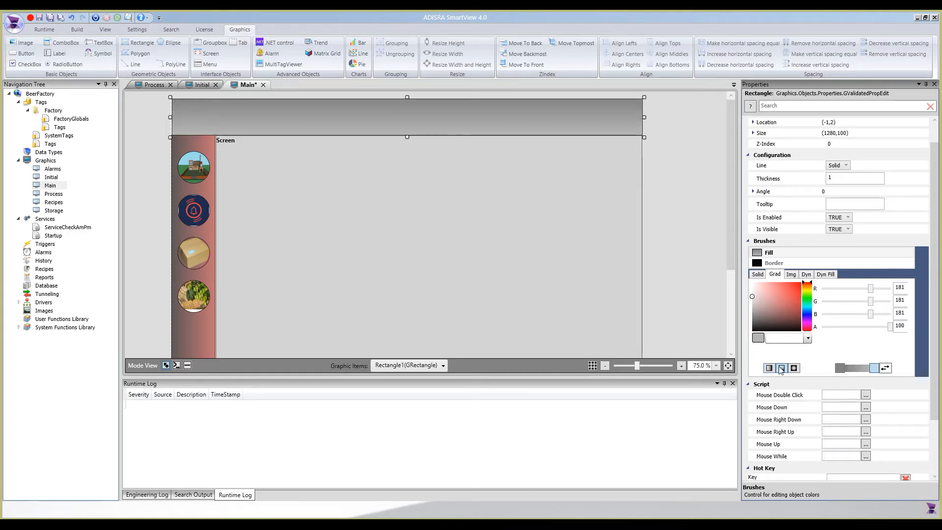
click(752, 323)
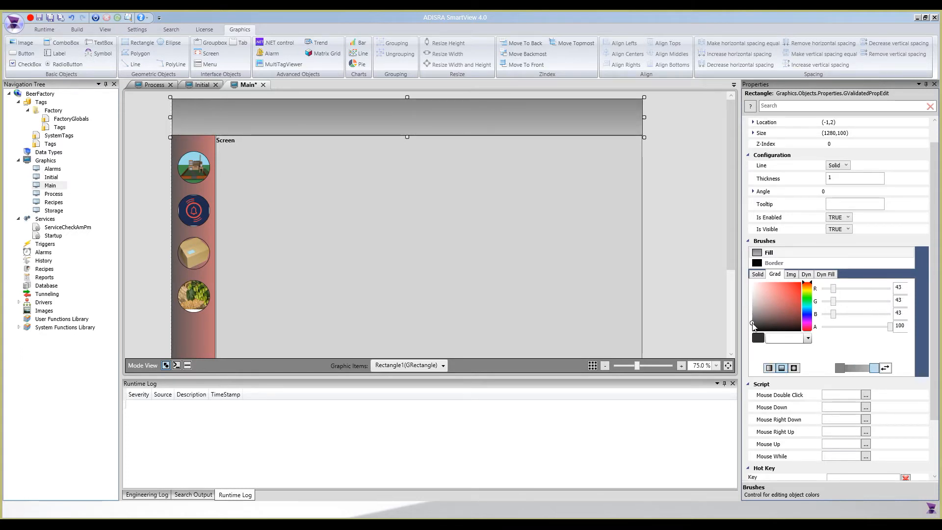
click(839, 368)
click(752, 302)
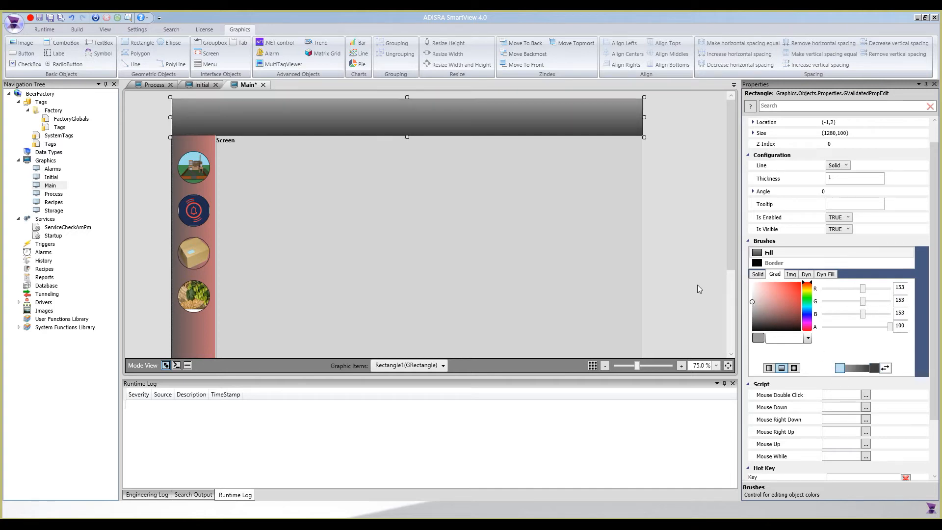
Deselect the header, look over the whole Main screen and save it.
click(549, 236)
click(666, 223)
scroll(475, 242, down, 5)
scroll(474, 249, up, 4)
scroll(474, 253, up, 1)
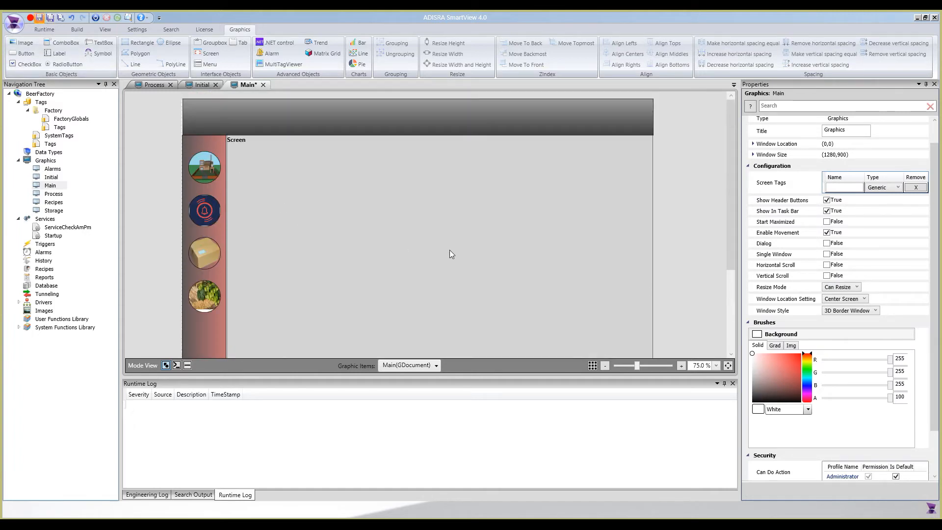
key(ctrl+s)
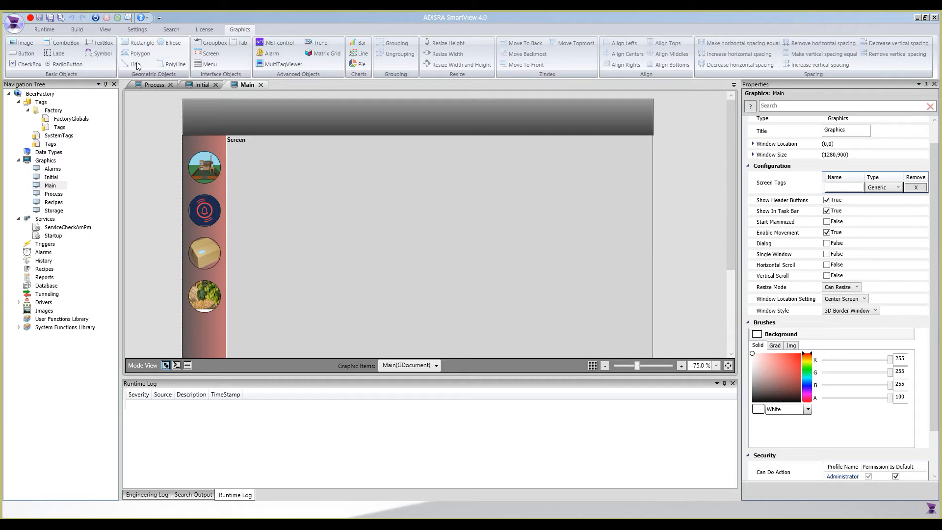
Add a label reading "Date:" near the header's right end, with font size 22 and a box about 73 by 30.
click(54, 53)
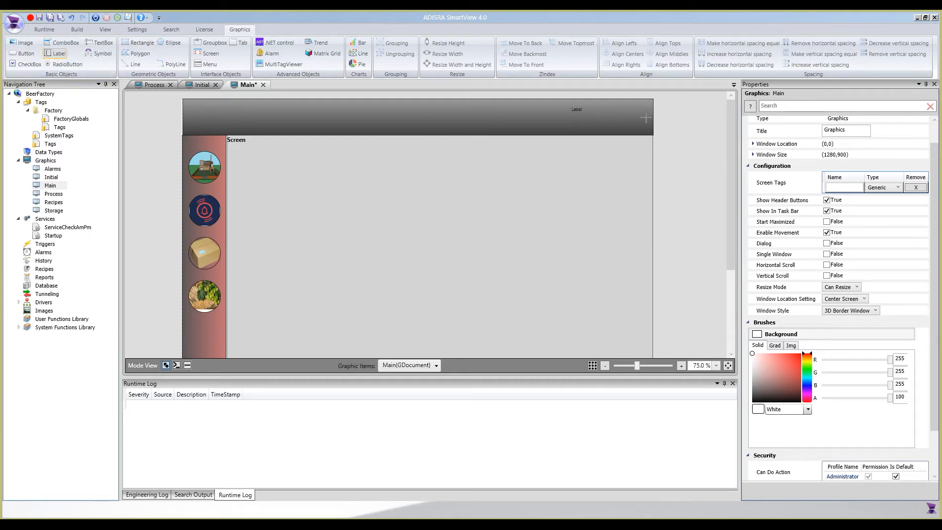
drag(646, 118, 647, 119)
click(832, 170)
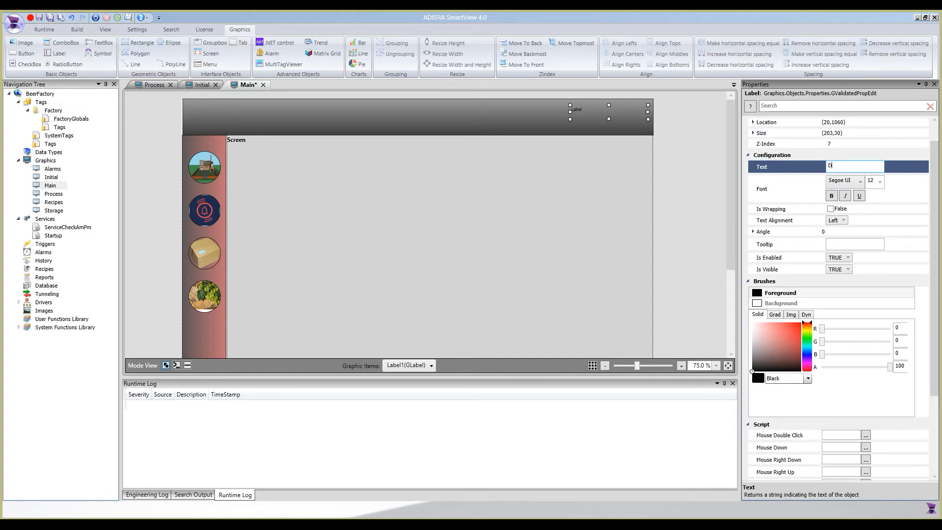
text(Date:)
click(876, 182)
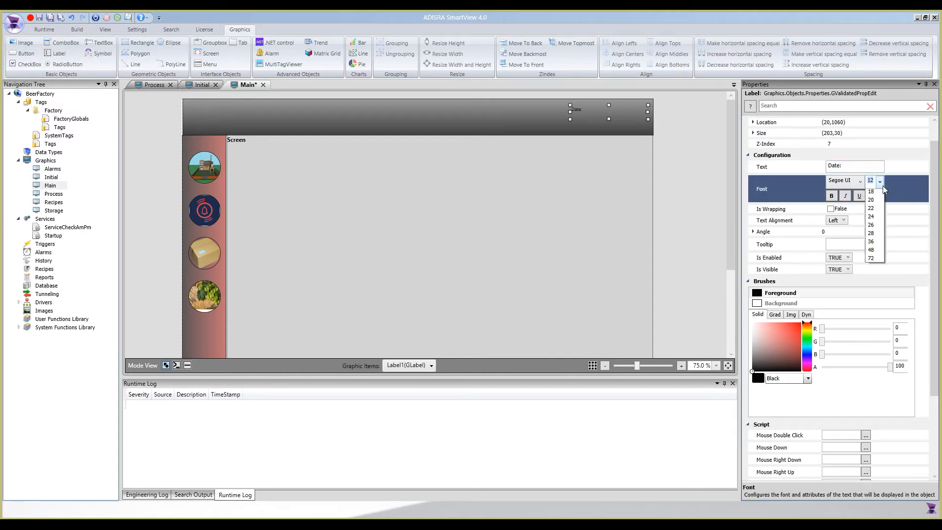
click(873, 270)
mouse_move(570, 112)
mouse_down()
mouse_move(618, 113)
mouse_move(579, 109)
mouse_up()
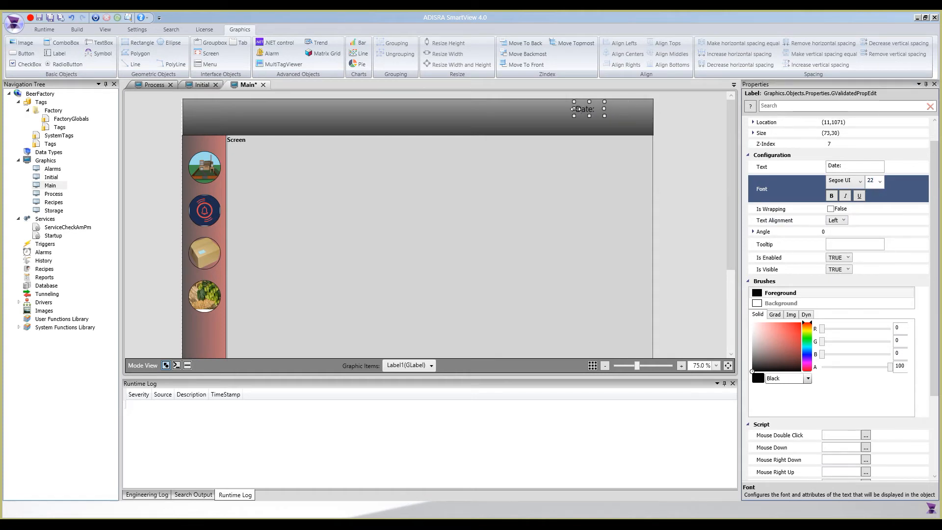
key(ctrl+d)
drag(595, 121, 614, 113)
click(773, 166)
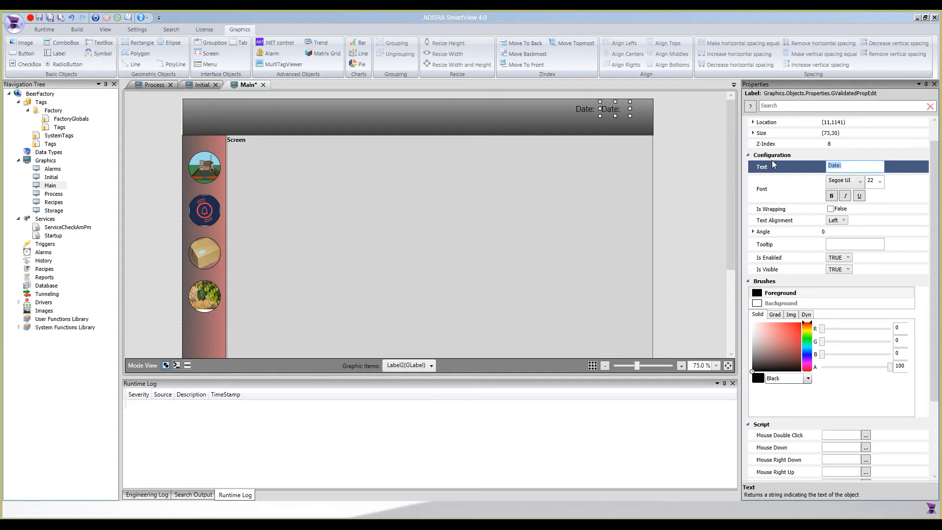
text(@DateTime)
ctrl+click(586, 112)
click(582, 108)
mouse_move(595, 104)
mouse_down()
mouse_move(581, 104)
mouse_move(605, 110)
mouse_up()
click(617, 109)
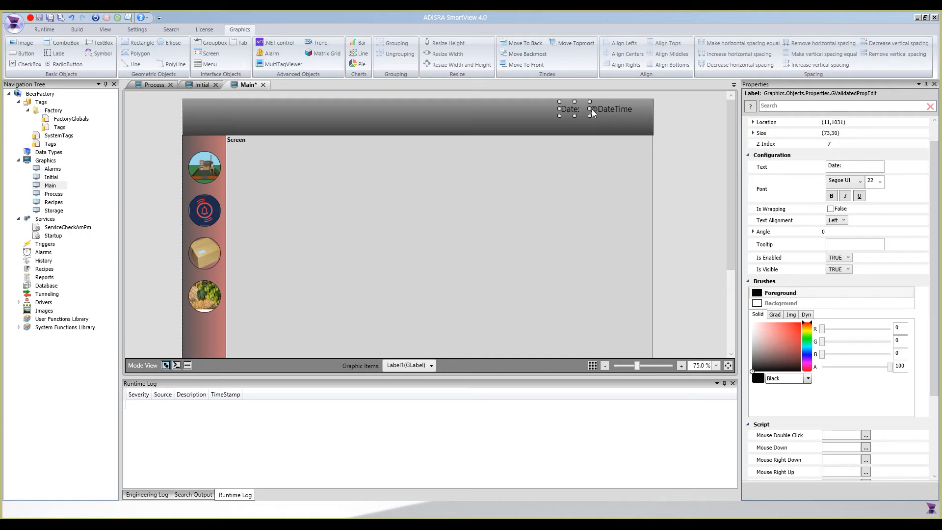
ctrl+click(573, 112)
click(775, 274)
drag(758, 314, 751, 301)
key(ctrl+c)
key(ctrl+v)
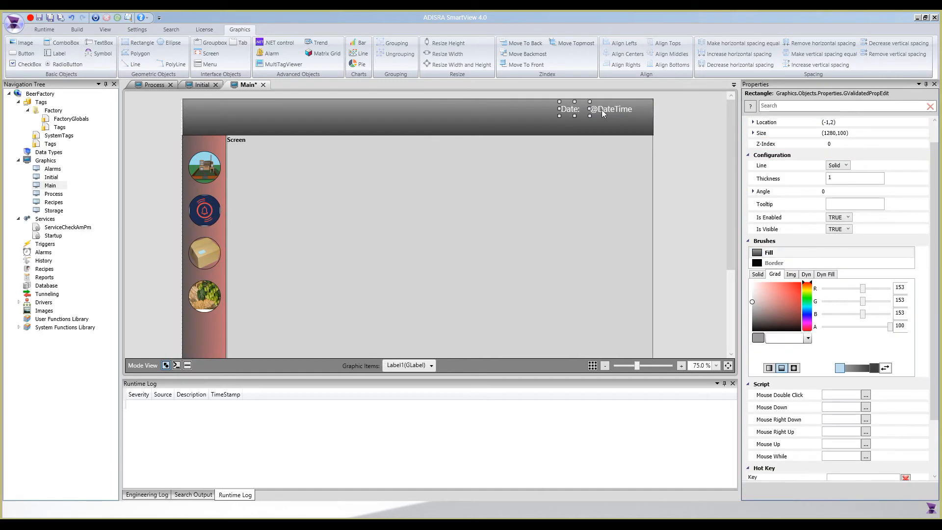
drag(605, 111, 598, 120)
click(572, 124)
click(613, 129)
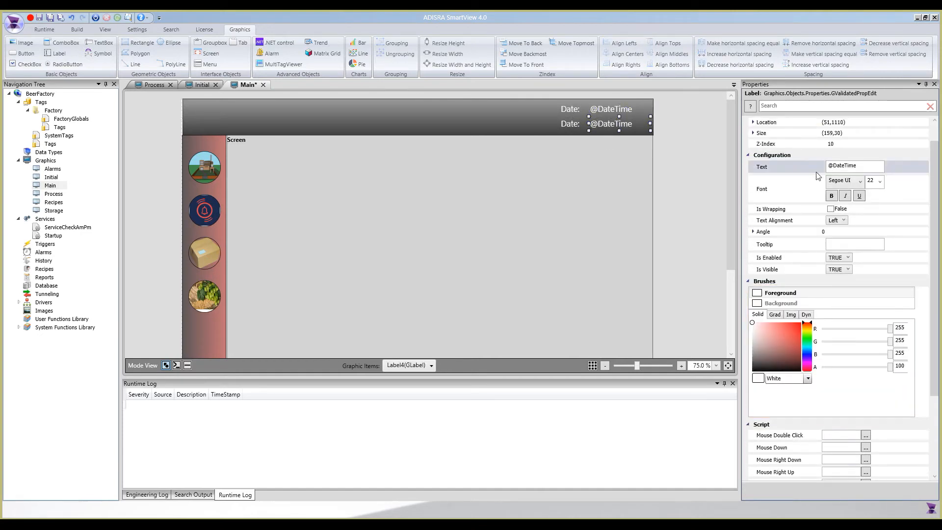
drag(858, 167, 743, 166)
text(@currentFactoryImage)
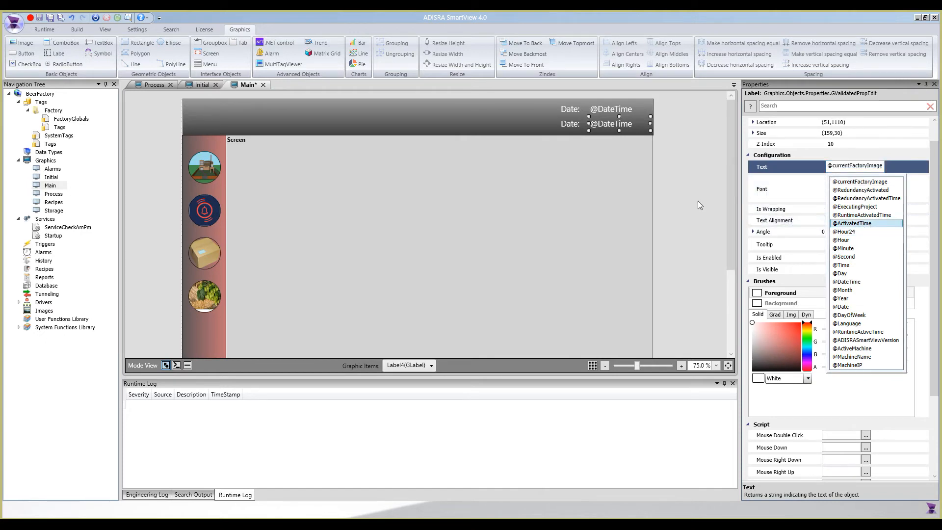
click(847, 223)
Set the text of the second row's Date: label to "Running:".
click(569, 124)
click(838, 167)
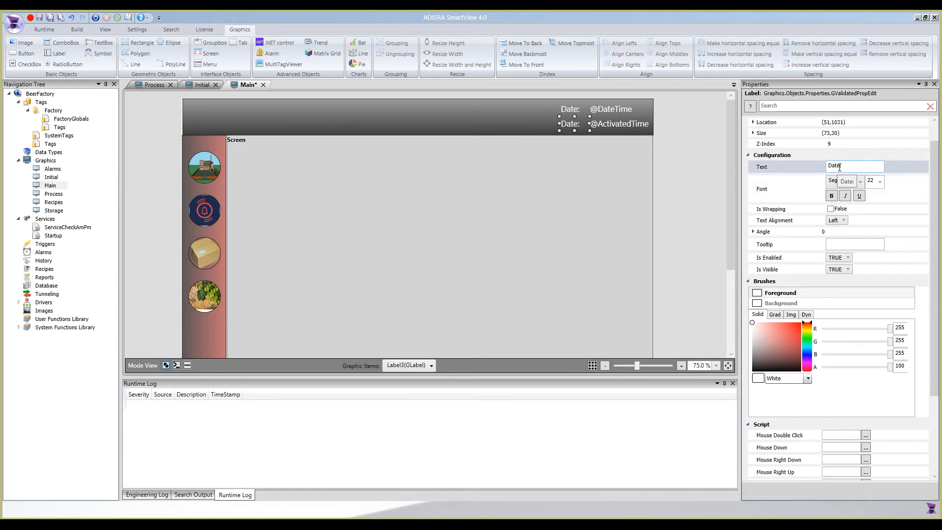
click(765, 167)
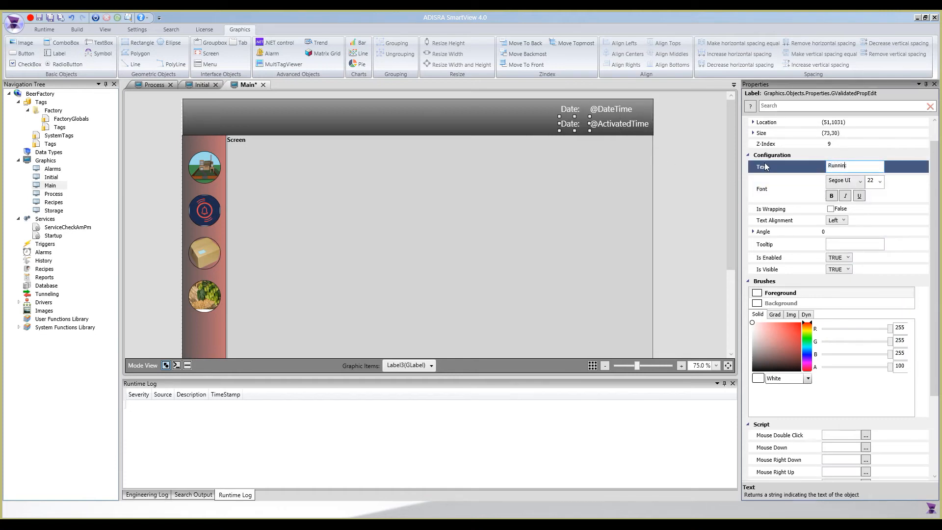
click(612, 126)
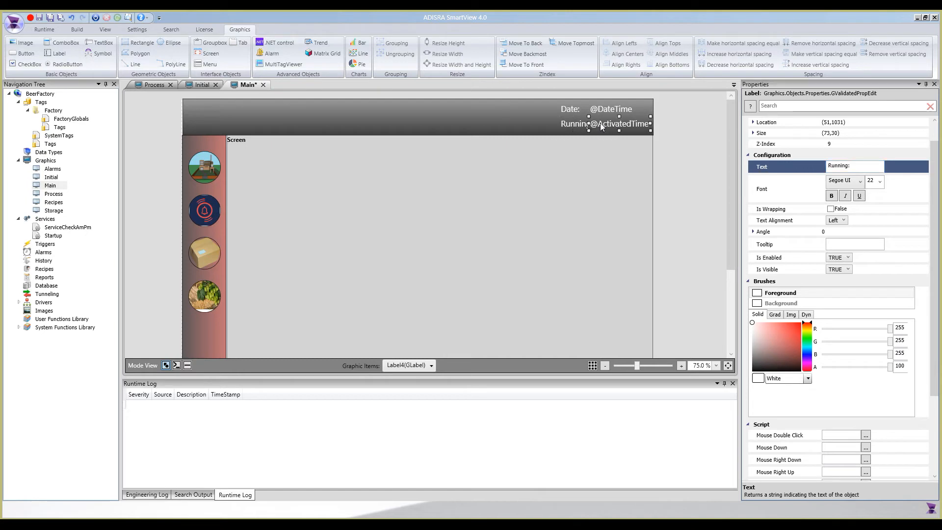
Move the Running: label to the left and align its right edge with the Date: label.
click(571, 126)
key(Left)
key(Left)
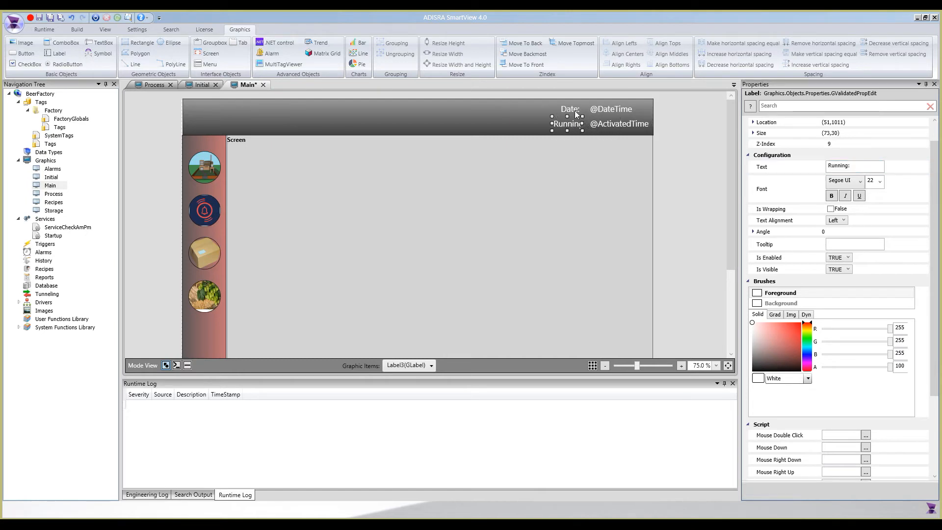
ctrl+click(578, 112)
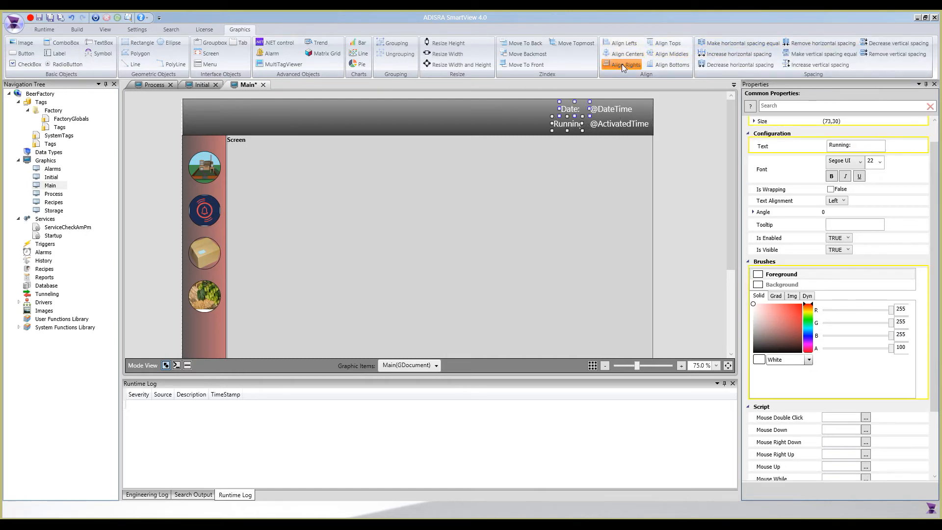
click(622, 65)
Widen the Running: label to show its full text, and right-align it with the adjusted Date: label.
click(566, 124)
drag(559, 125, 552, 123)
ctrl+click(568, 108)
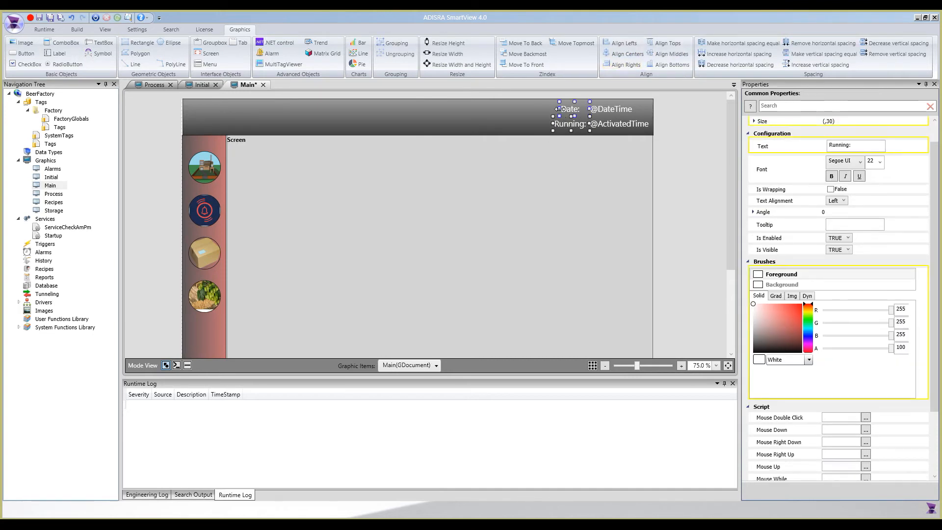
click(566, 109)
drag(560, 109, 567, 109)
click(566, 126)
ctrl+click(573, 109)
click(618, 64)
Place a copy of the Running: label at the header's left end and set its text to "Beer Factory".
click(495, 122)
drag(565, 124, 211, 116)
drag(855, 165, 725, 163)
text(Beer Factory)
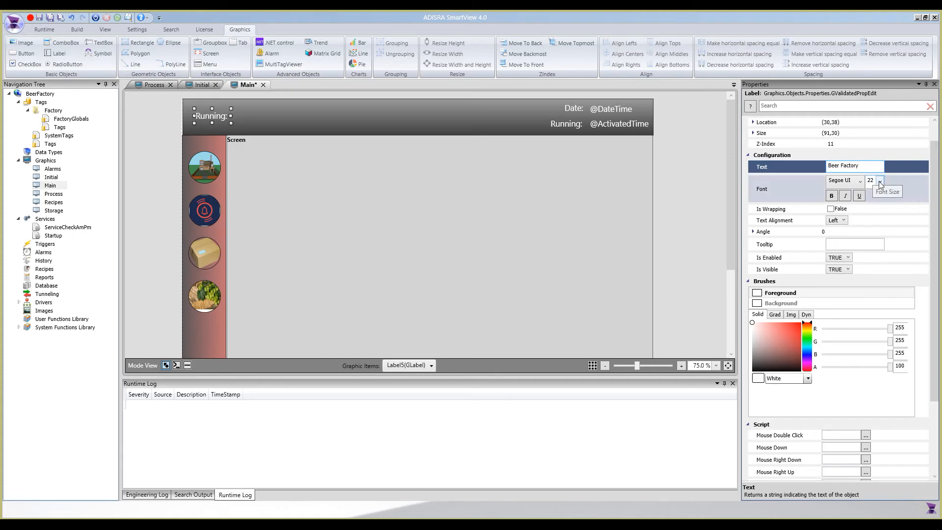
Set the Beer Factory title's font size to 48 and center its text in a box about 306 wide and 75 high.
click(880, 182)
click(873, 299)
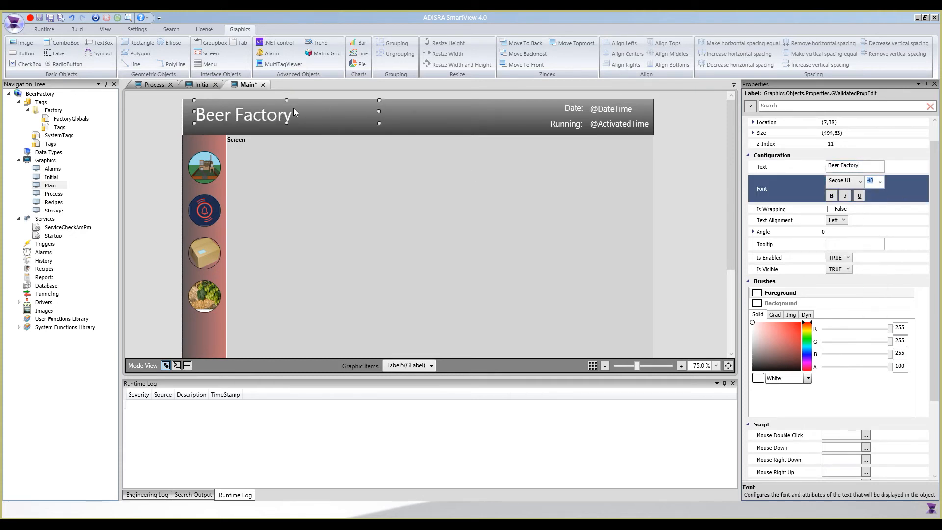
click(844, 221)
click(837, 238)
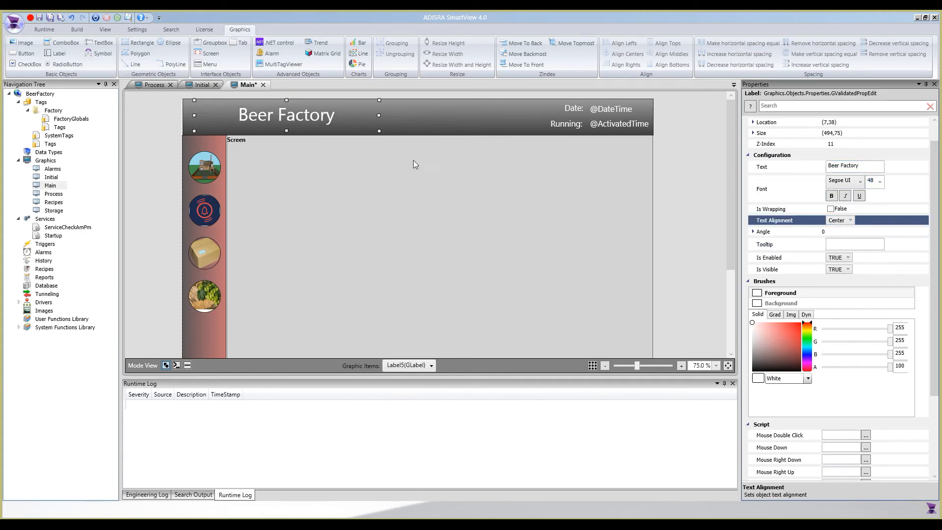
drag(379, 115, 310, 115)
click(346, 119)
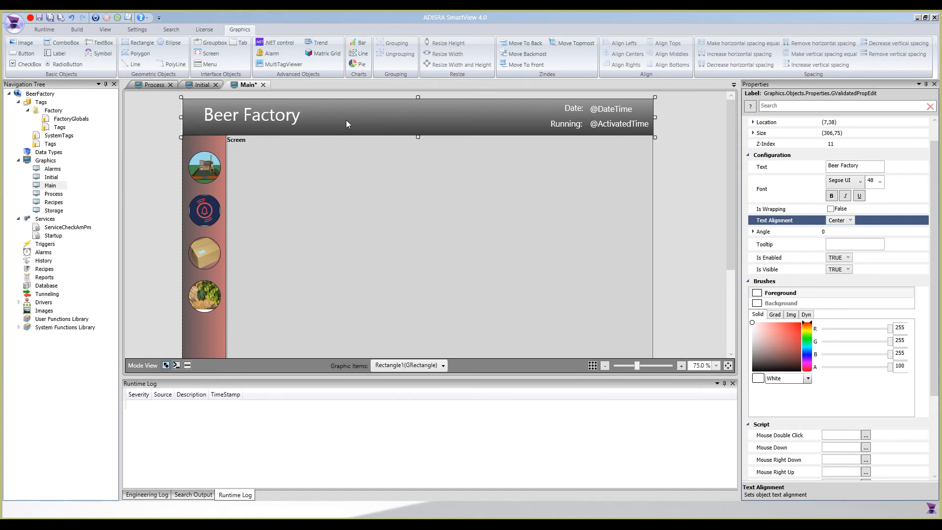
click(373, 192)
click(168, 182)
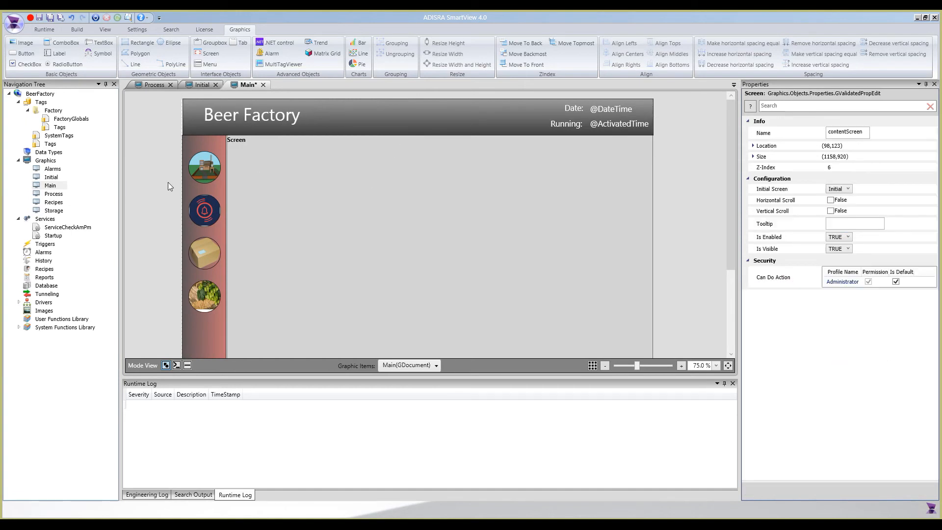
Open the box circle's Mouse Down script in split view below the Main screen drawing.
click(220, 252)
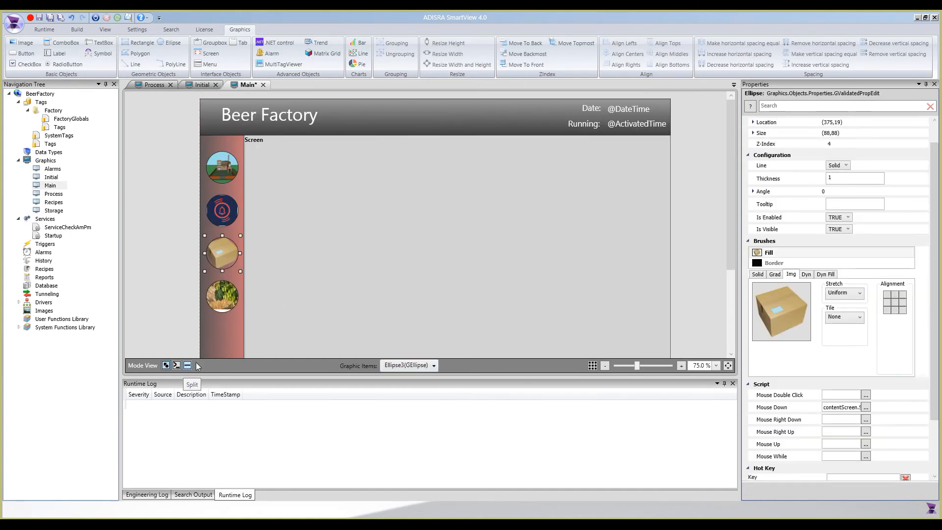
double_click(231, 267)
drag(316, 377, 317, 427)
drag(315, 248, 306, 312)
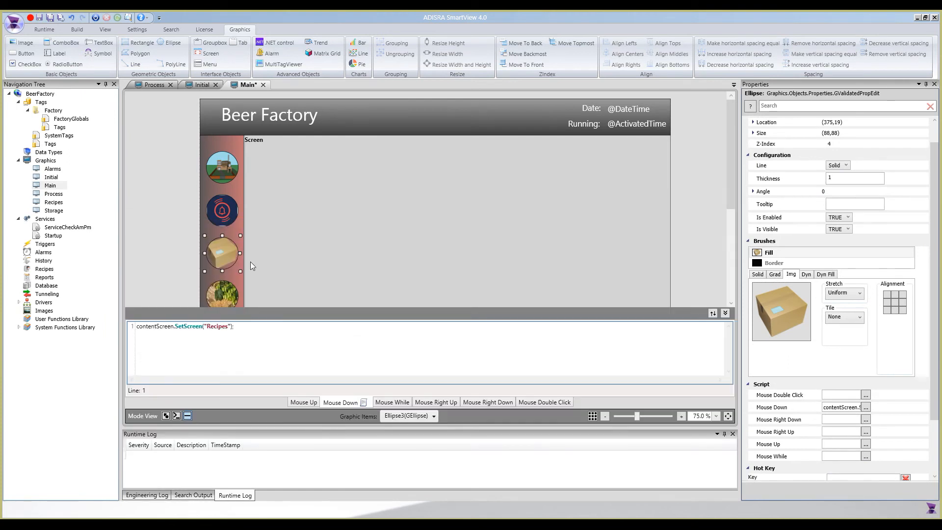
Duplicate the box circle below the grain circle and replace the copy's image with the recipe documents picture.
scroll(228, 252, down, 2)
key(ctrl+c)
key(ctrl+v)
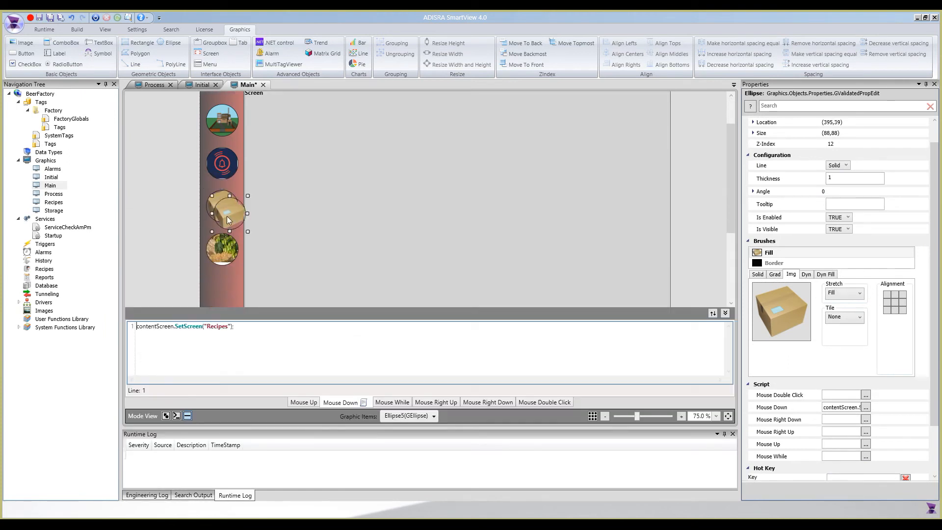
drag(226, 216, 222, 287)
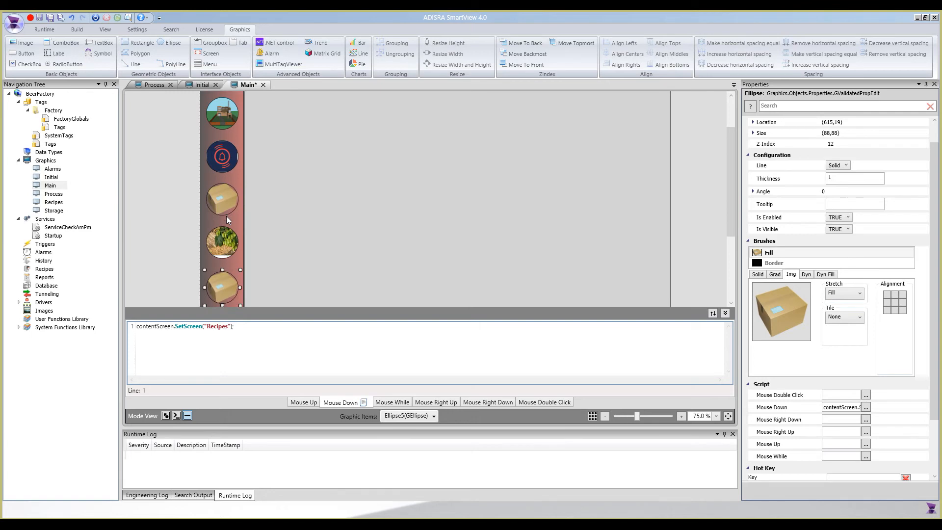
click(787, 305)
double_click(434, 270)
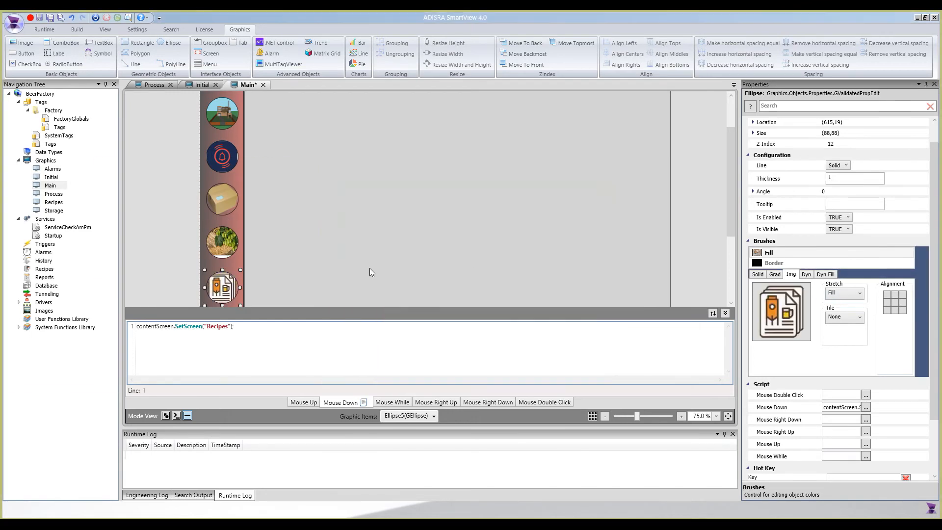
Set the alarm bell circle's Mouse Down script to load the "Alarms" screen, reusing the name copied from the grain circle's script.
click(333, 247)
scroll(226, 235, down, 1)
click(223, 234)
double_click(216, 326)
key(ctrl+c)
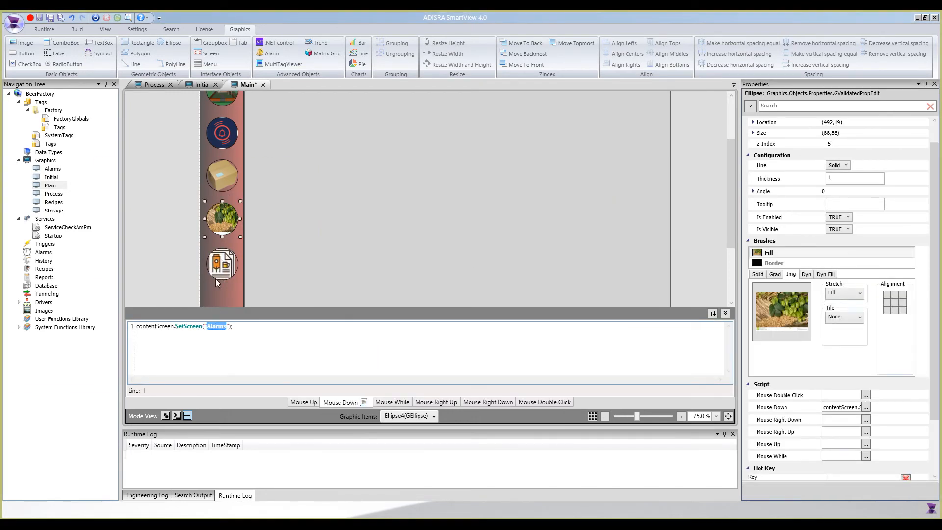
click(222, 135)
click(206, 327)
key(ctrl+v)
drag(226, 327, 248, 328)
key(BackSpace)
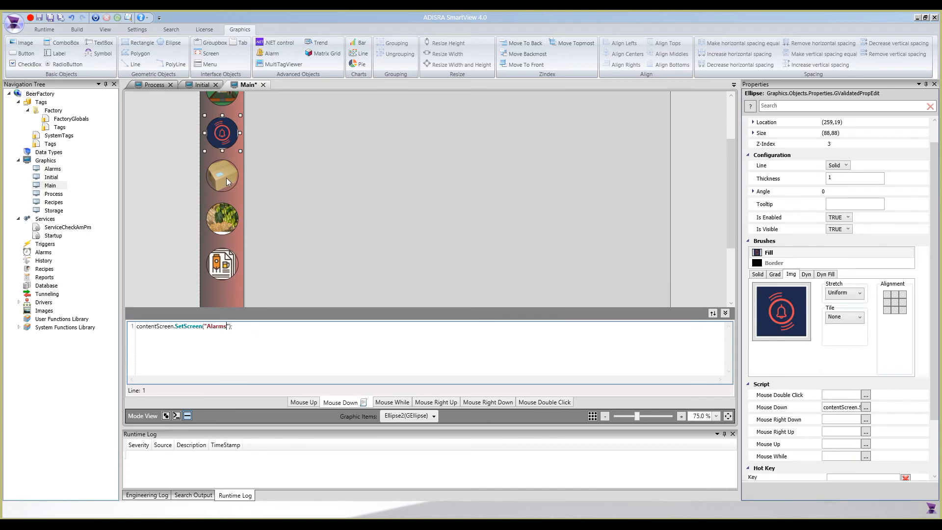
Change the Mouse Down script's target screen to "Storage" for the grain circle and "Packing" for the box circle.
click(226, 214)
click(219, 327)
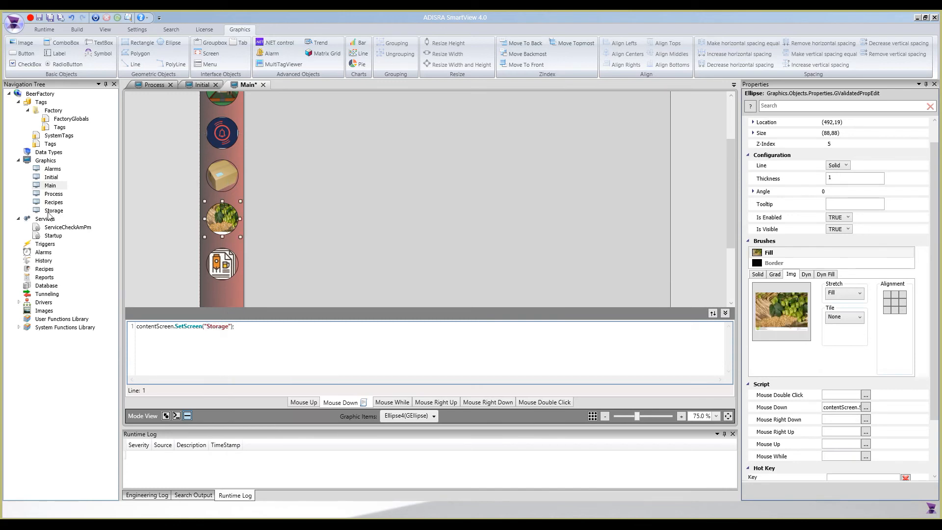
click(222, 176)
double_click(218, 326)
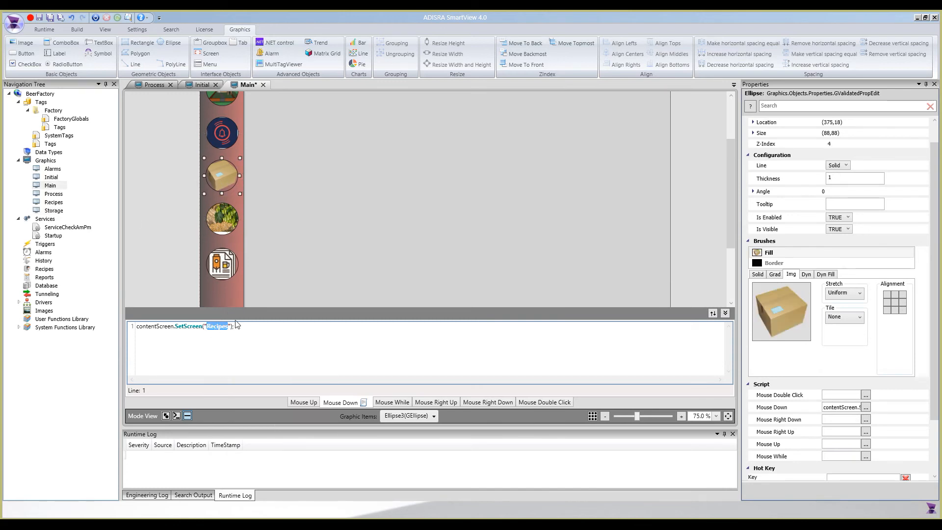
text(Packing)
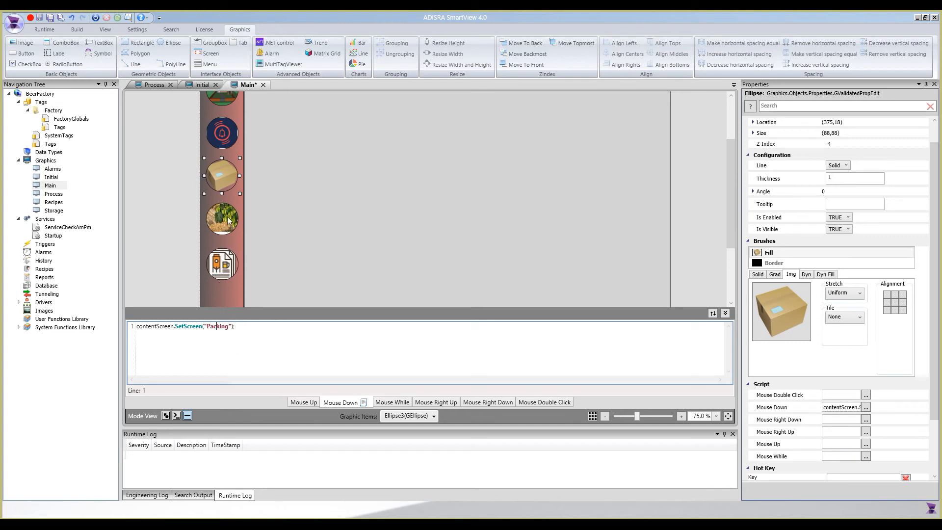
Duplicate the grain and recipe circles together and place the copies below the recipe circle in the sidebar.
click(225, 264)
scroll(278, 225, down, 4)
ctrl+click(219, 128)
key(ctrl+c)
key(ctrl+v)
drag(231, 132, 223, 216)
key(Up)
key(Up)
key(Up)
Replace the copied grain circle's image with graphs.jpg and return to the drawing-only view.
click(223, 214)
double_click(781, 311)
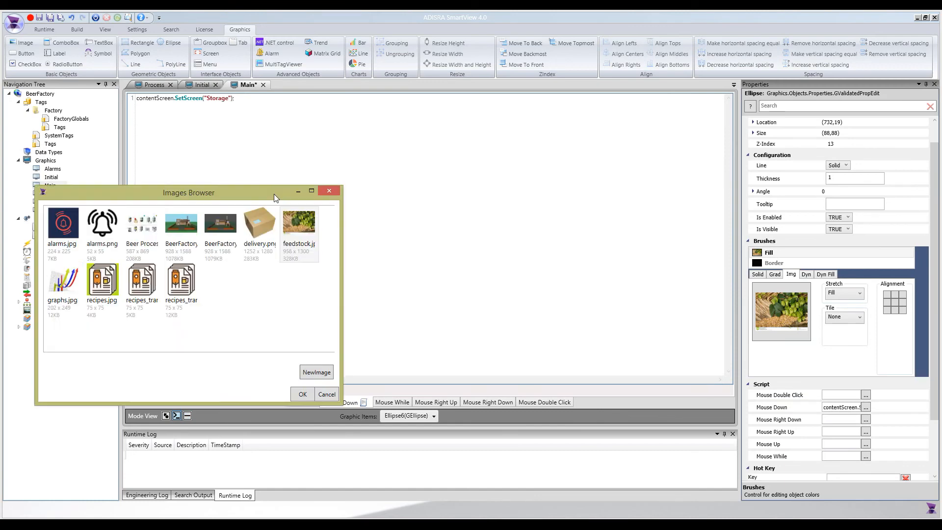
drag(275, 194, 523, 175)
double_click(311, 258)
click(166, 415)
Replace the lowest recipe circle's image with the beer process equipment picture.
click(224, 361)
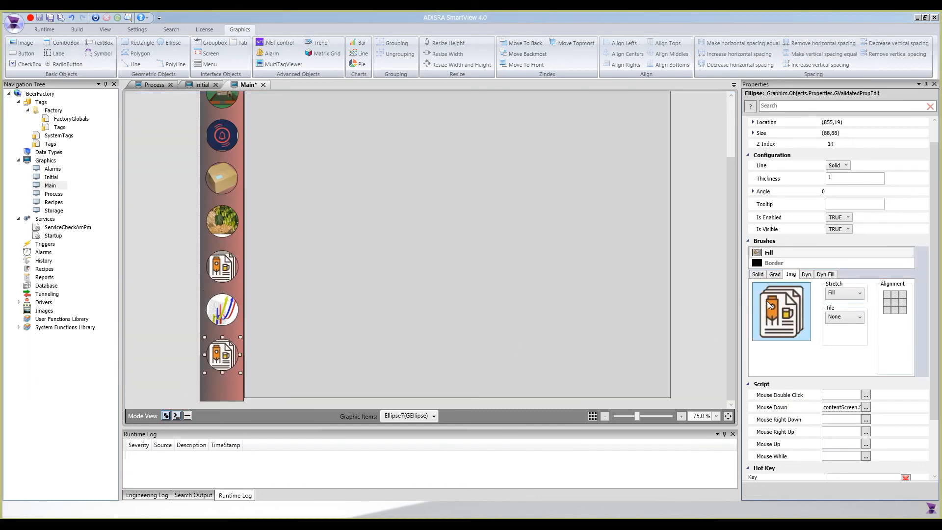
double_click(782, 312)
drag(517, 198, 614, 191)
double_click(465, 230)
click(264, 363)
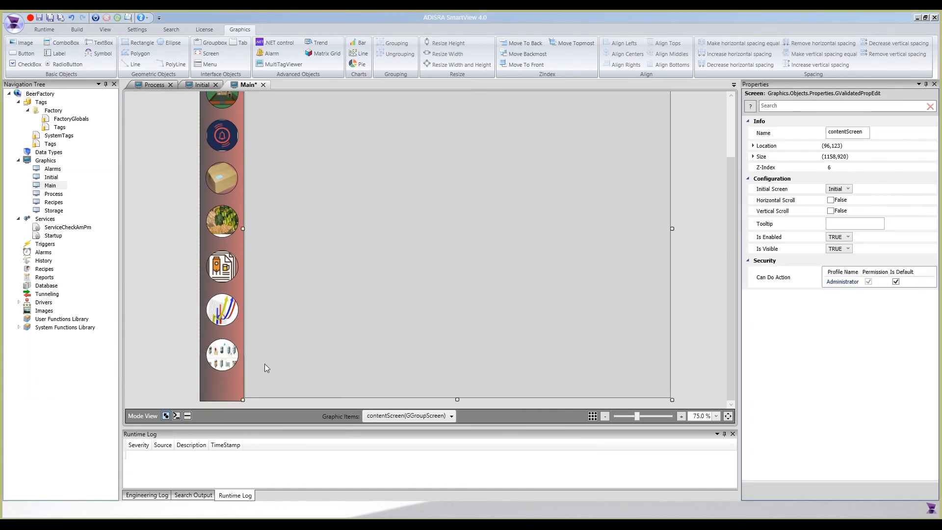
Set the beer process circle's Mouse Down script to load the Process screen.
double_click(224, 359)
drag(216, 264, 212, 264)
double_click(213, 263)
text(Pro)
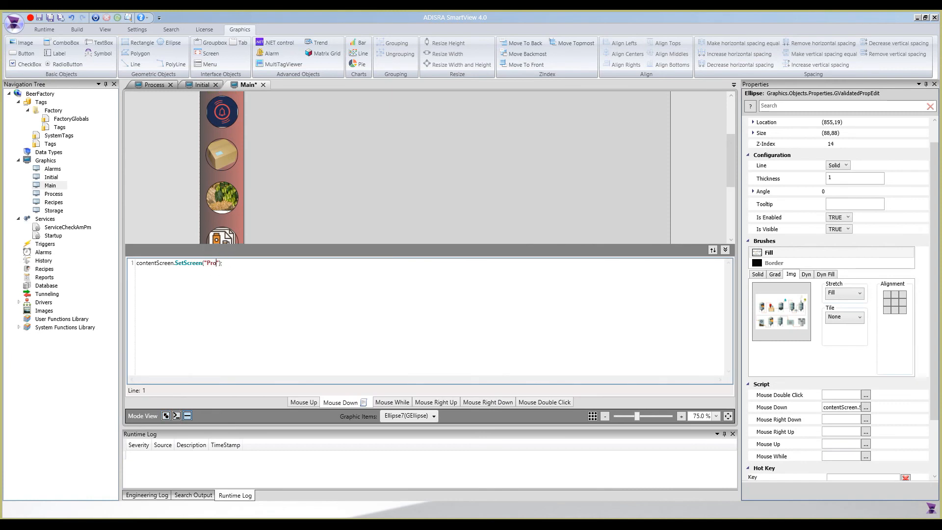
Set the graphs circle's Mouse Down script to load the "Graphs" screen.
click(223, 237)
scroll(269, 224, down, 4)
click(222, 192)
double_click(217, 264)
text(Graphs)
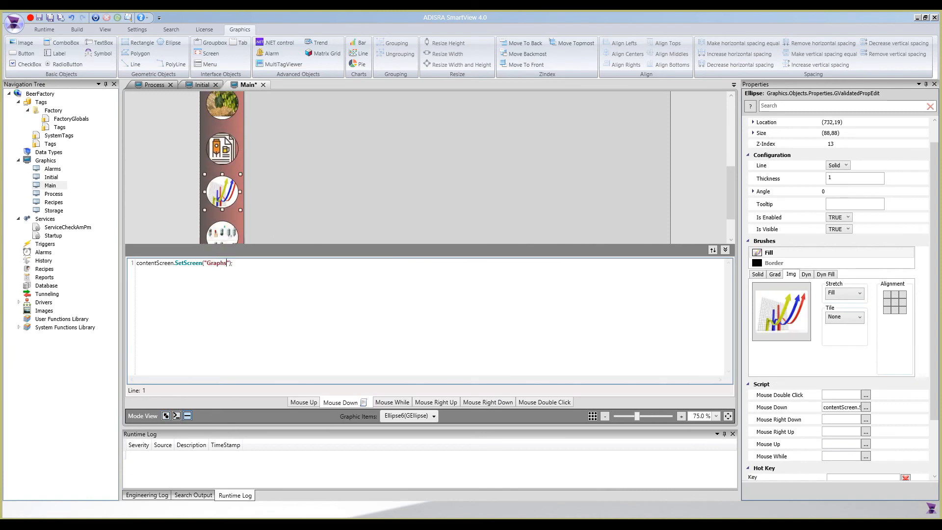
Run the BeerFactory project, then move the Graphics viewer window up and make it slightly taller.
click(244, 100)
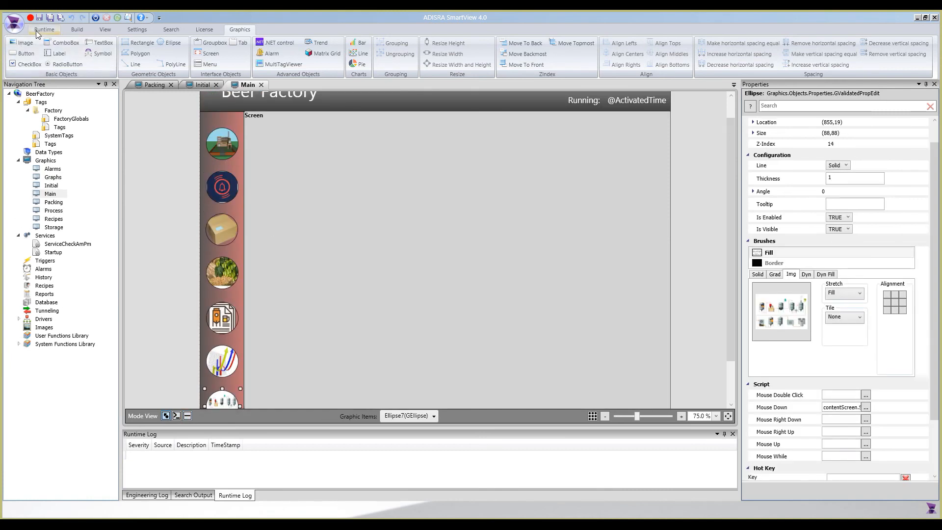
click(44, 29)
click(18, 49)
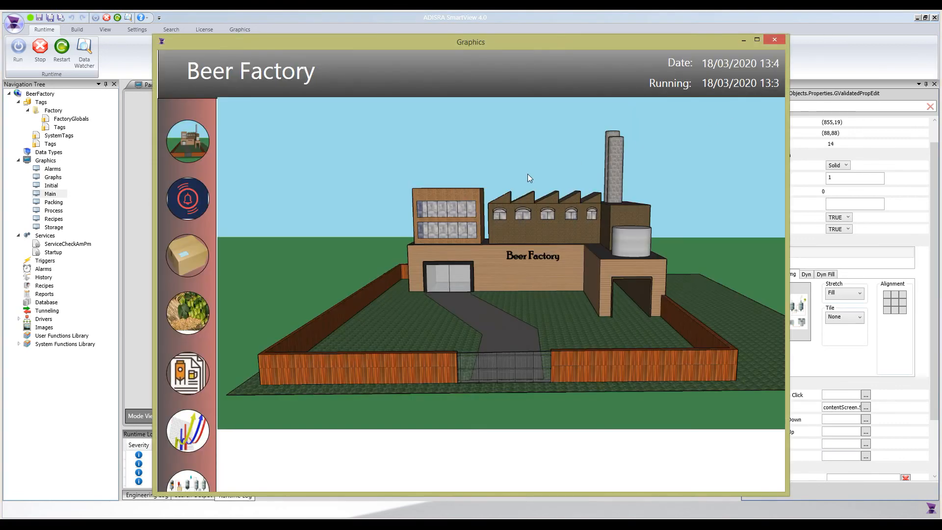
drag(467, 40, 478, 19)
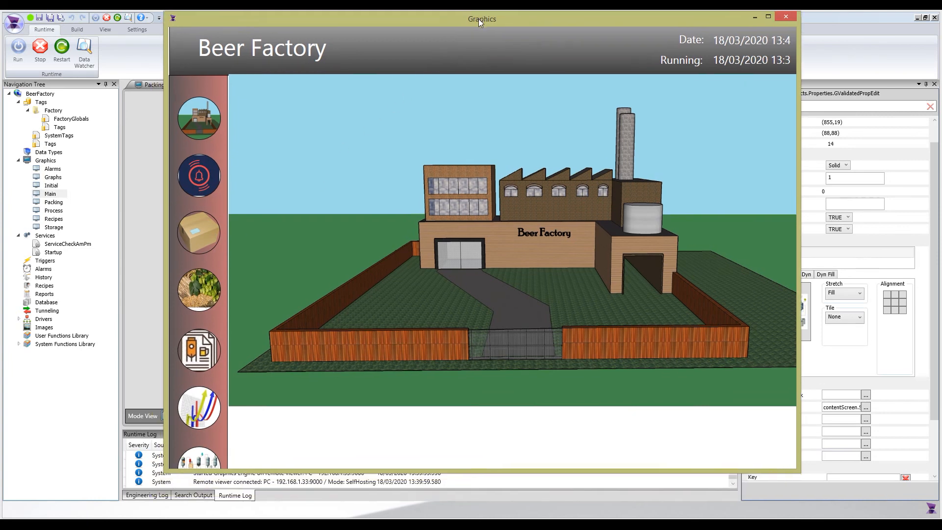
drag(220, 473, 247, 477)
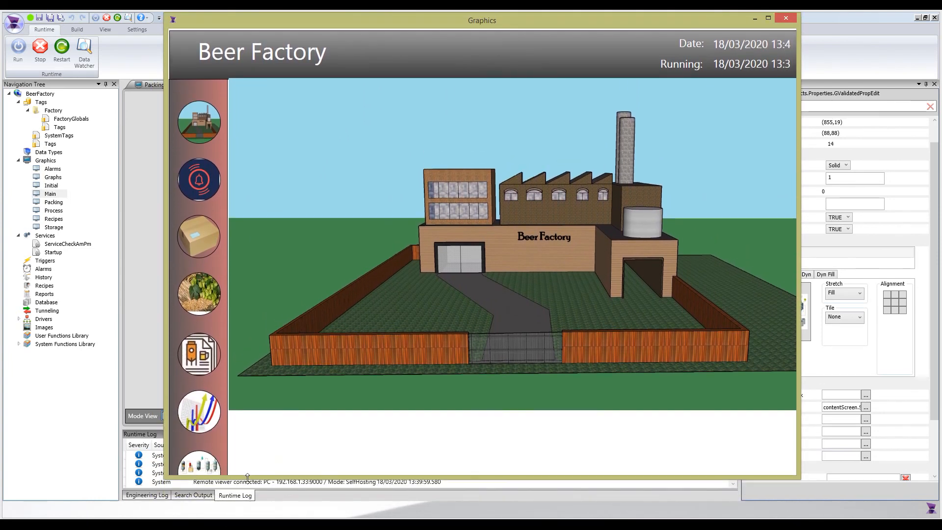
Test the sidebar navigation in the running project using the alarm, box, grain, recipe, graphs, process and factory circles.
click(197, 196)
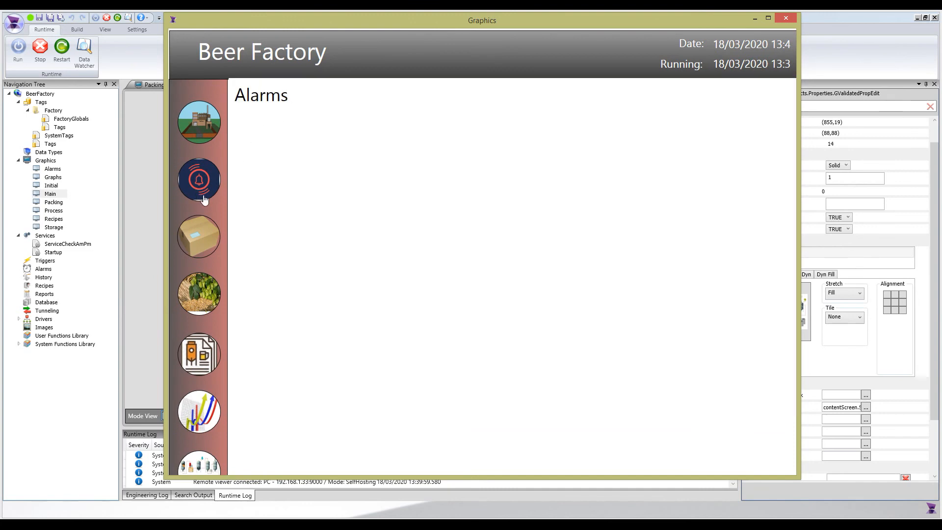
click(194, 240)
click(207, 299)
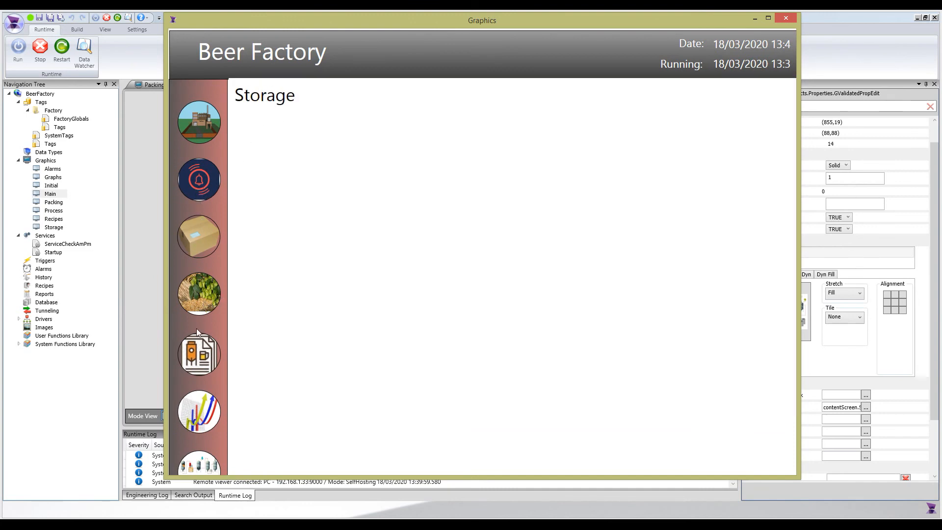
click(194, 364)
click(199, 417)
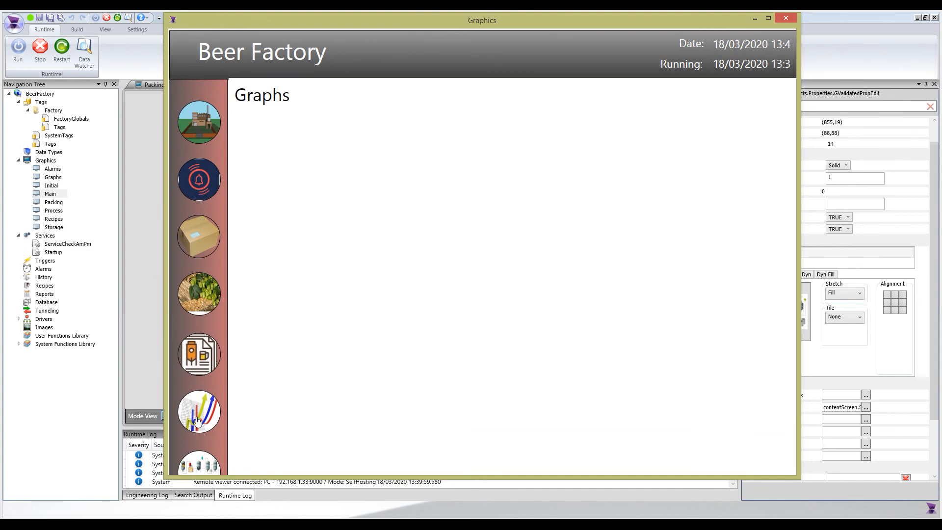
click(192, 466)
click(203, 125)
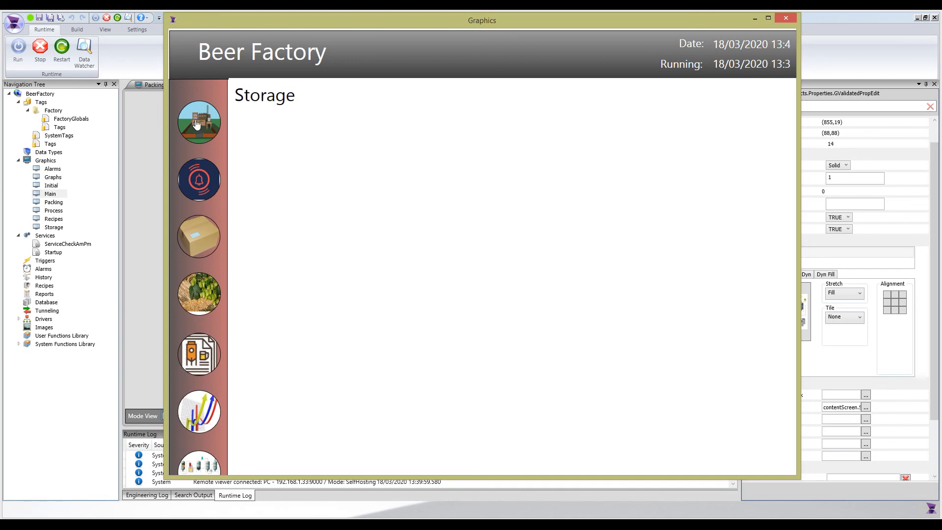